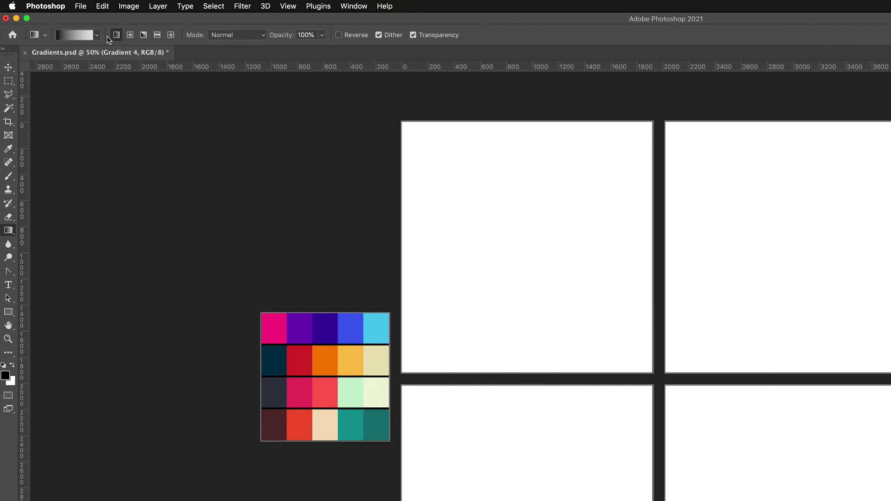
Step: Edit the Foreground to Transparent gradient, recolouring its starting colour stop with the palette's top-row pink (f72585)
left_click(80, 39)
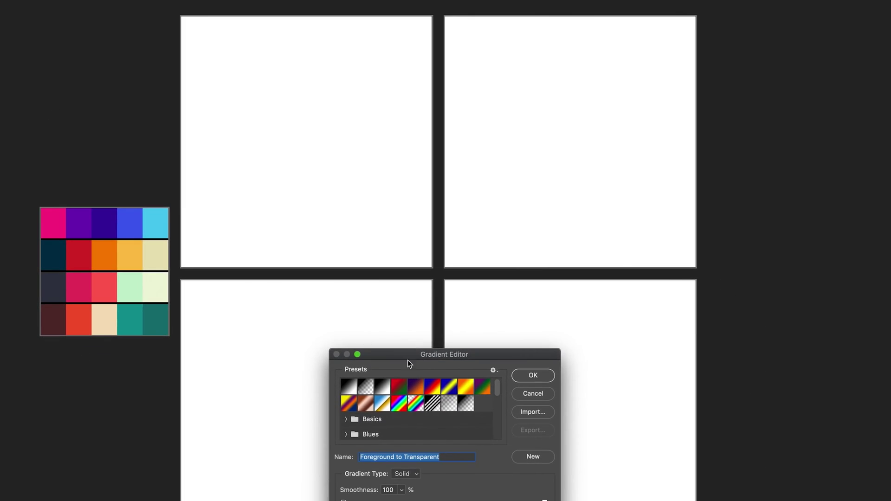
left_click_drag(415, 356, 385, 166)
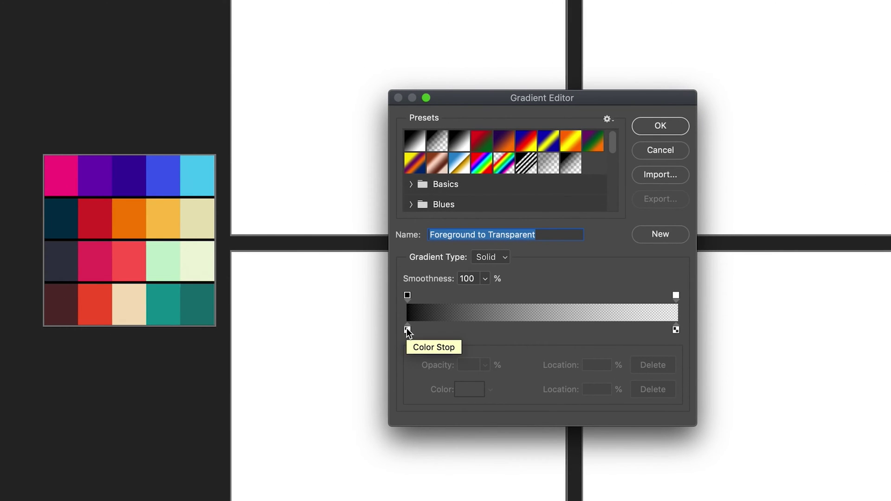
left_click(407, 329)
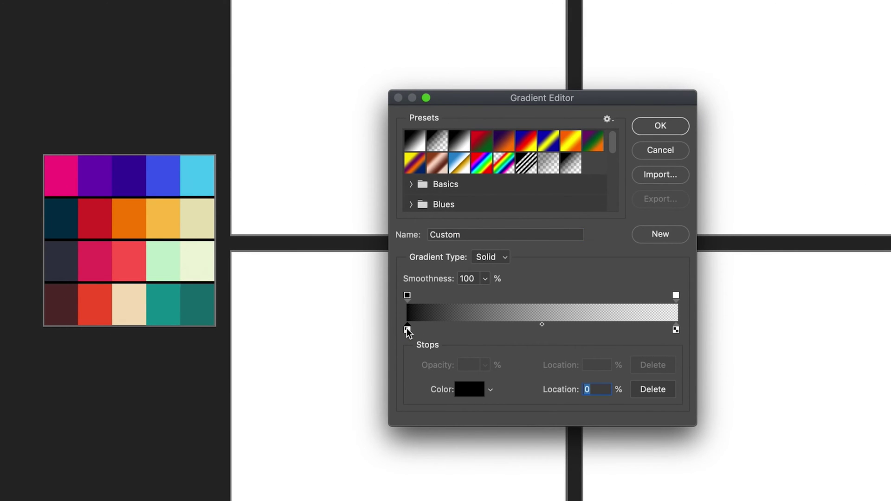
left_click(474, 393)
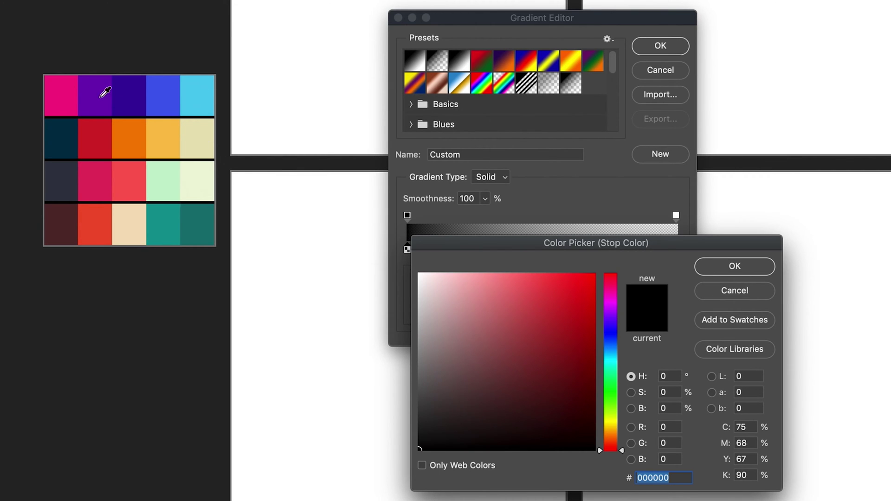
left_click(66, 98)
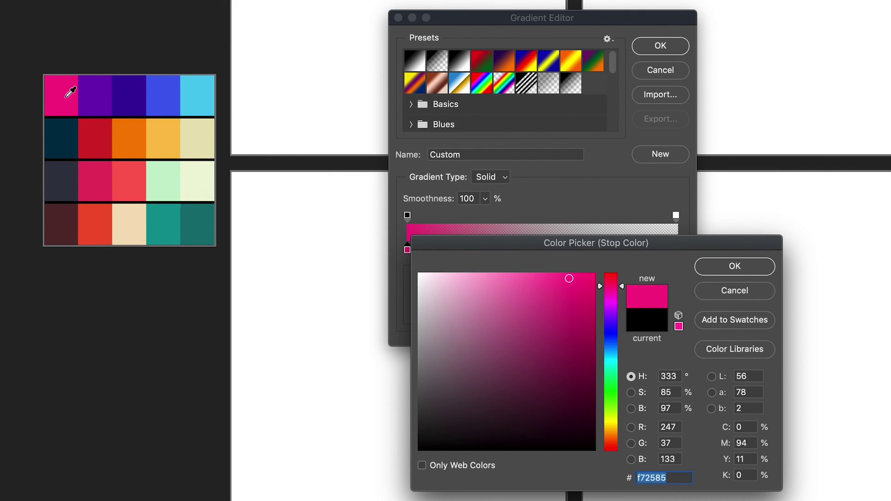
left_click(737, 270)
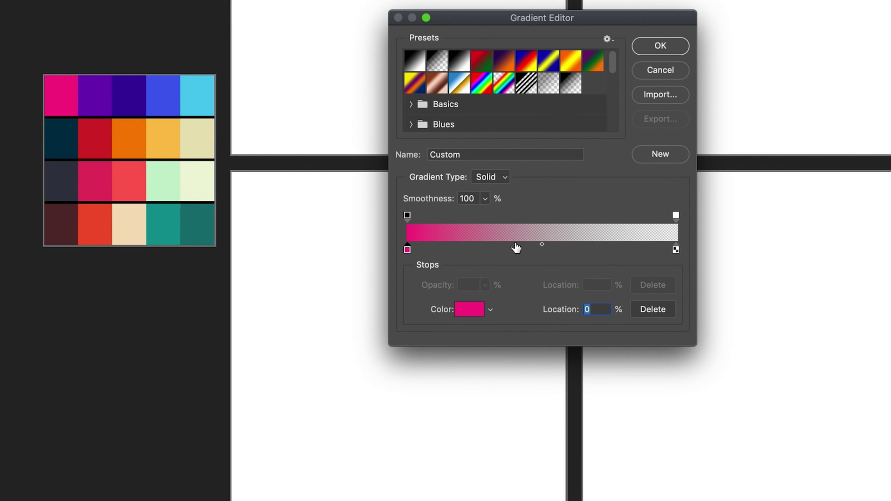
Step: Add a purple (7109b7) colour stop at about 21% and a dark indigo one at about 41%, sampling both from the palette's top row
left_click(463, 250)
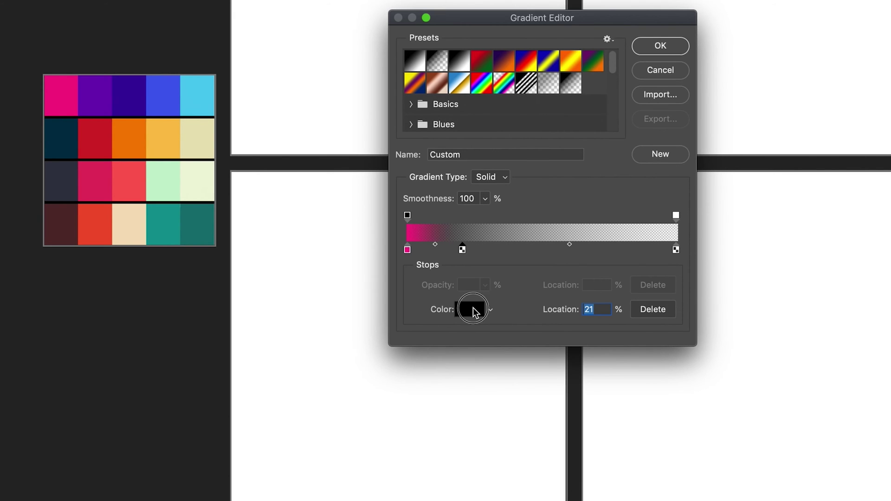
left_click(472, 308)
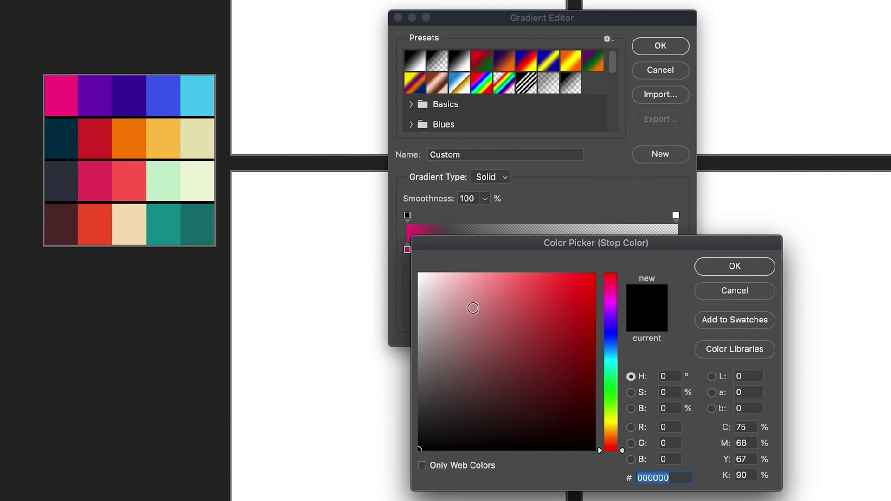
left_click(102, 105)
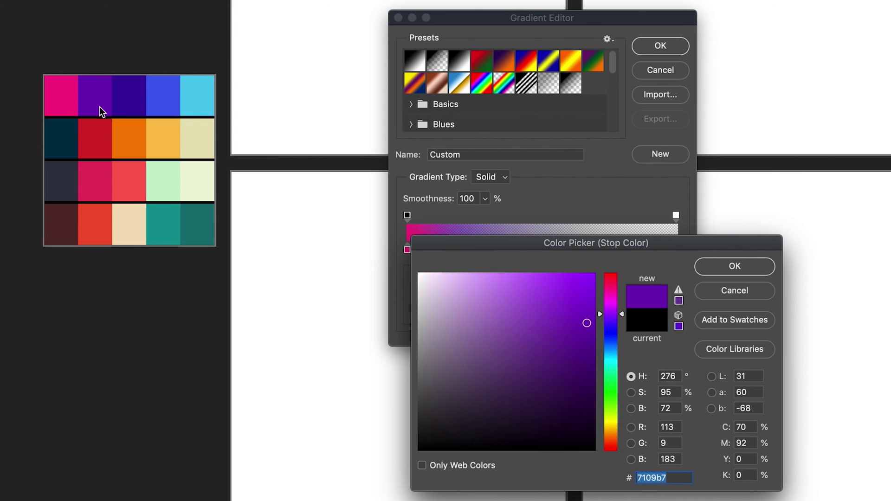
left_click(735, 267)
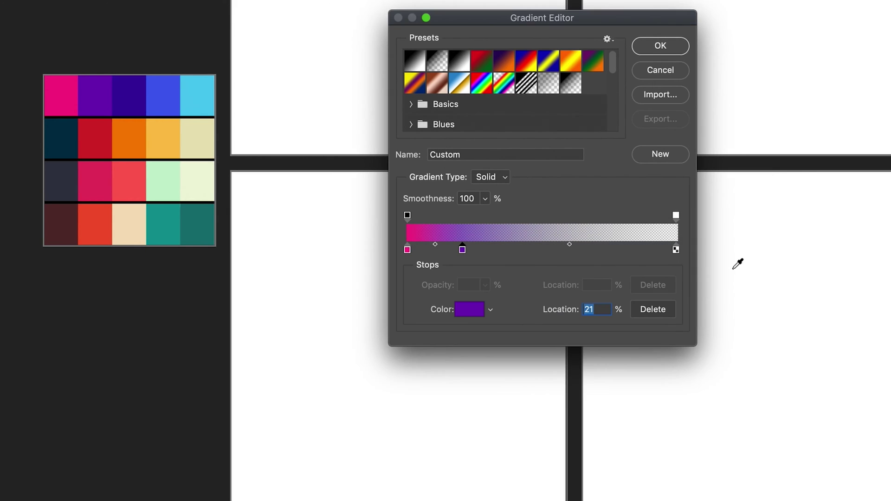
left_click(518, 251)
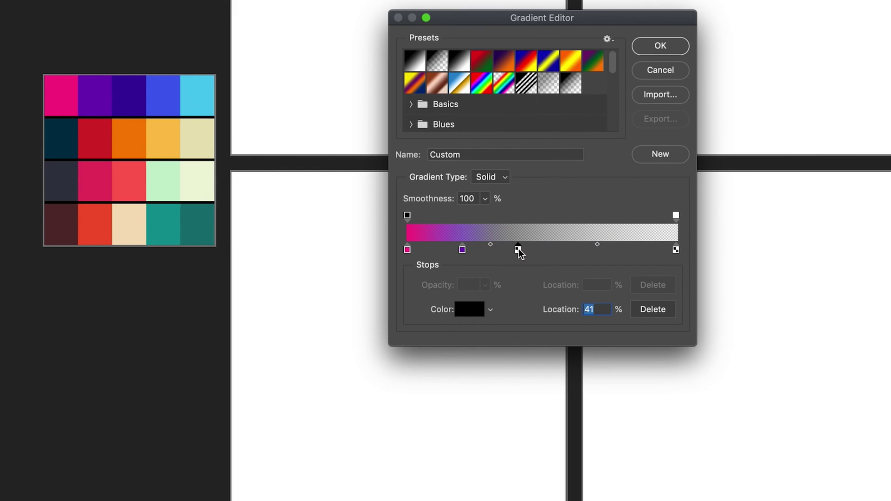
left_click(473, 314)
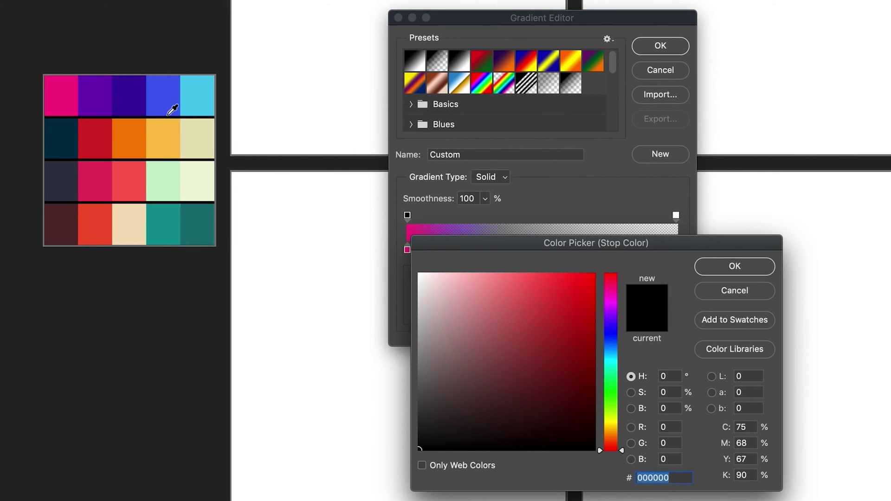
left_click(134, 99)
left_click(734, 266)
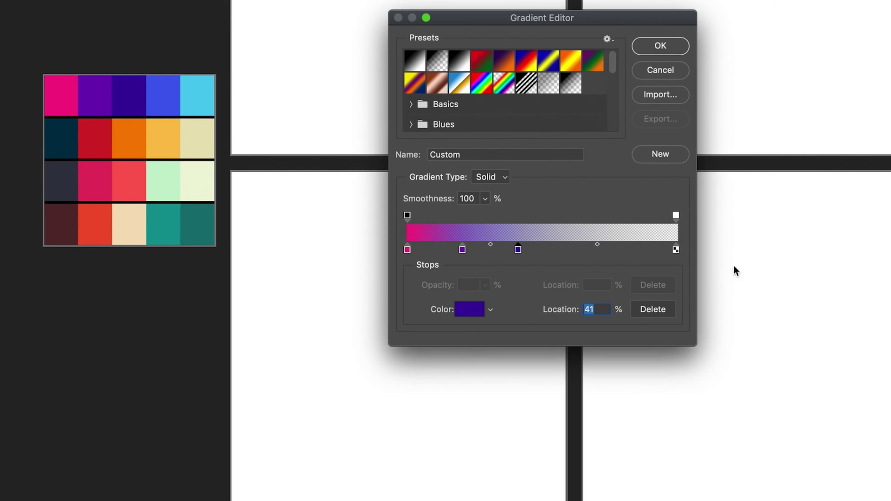
Step: Add a colour stop at about 68% in the palette's top-row blue and recolour the end stop with the top-row light blue
left_click(591, 253)
left_click(469, 310)
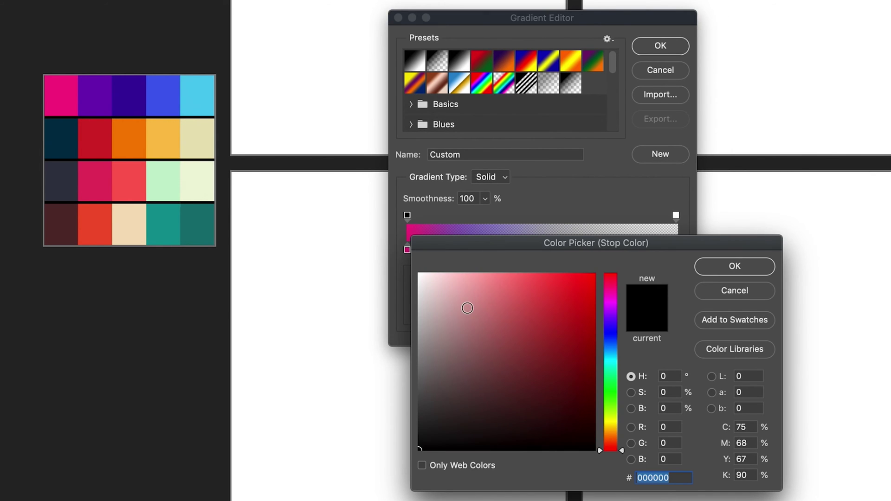
left_click(169, 105)
left_click(754, 265)
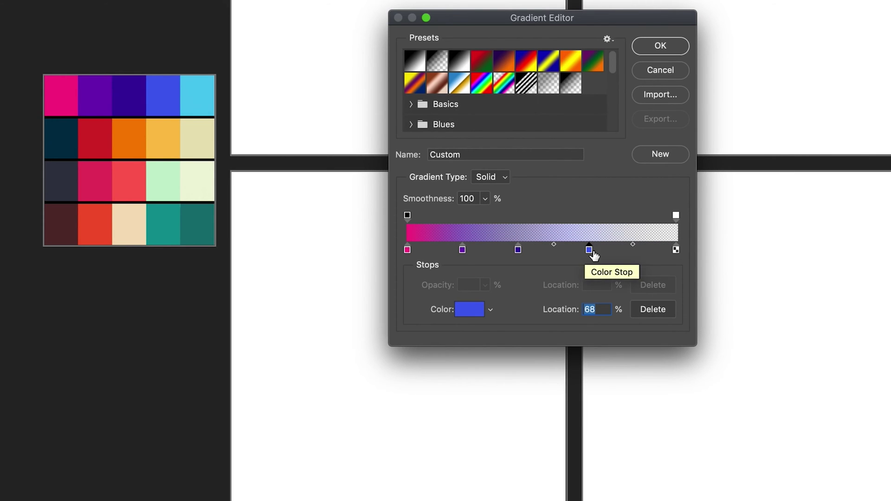
left_click(677, 249)
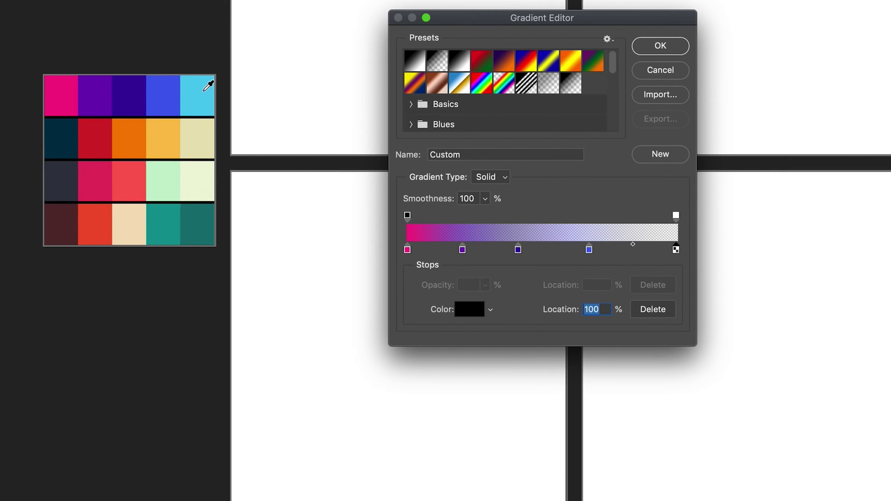
left_click(204, 91)
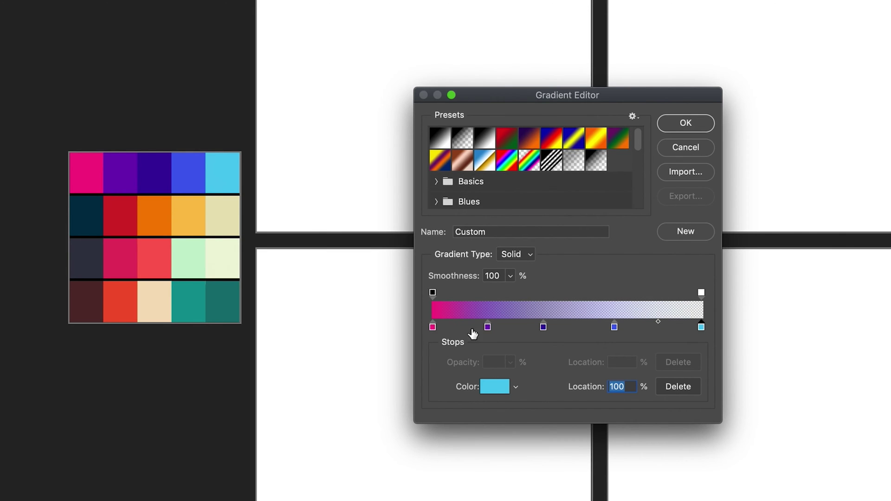
mouse_move(433, 327)
left_mouse_down()
mouse_move(449, 328)
mouse_move(420, 327)
left_mouse_up()
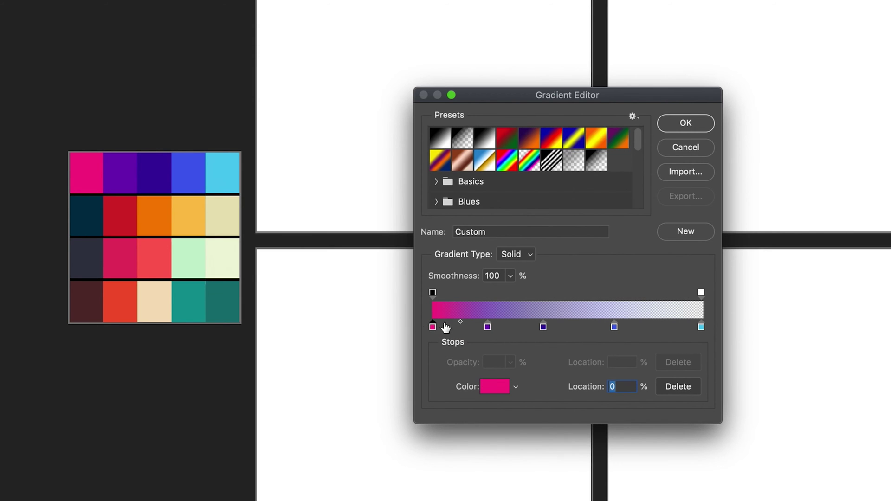
left_click(701, 328)
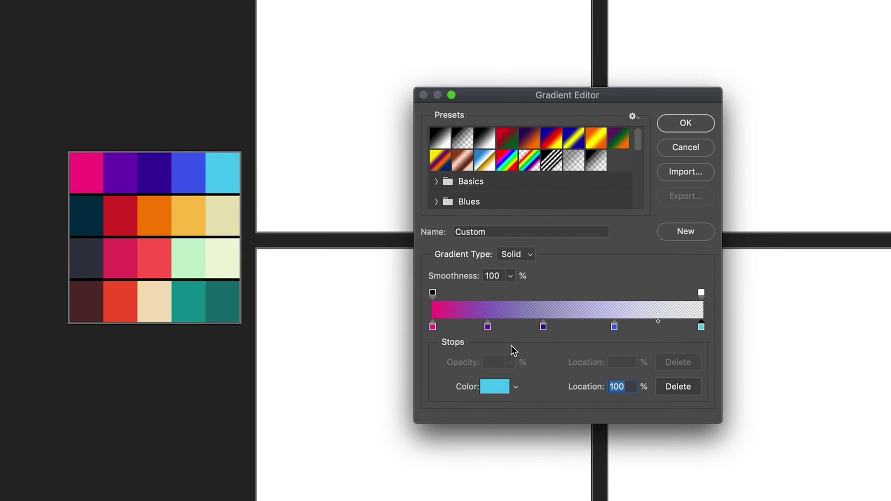
Step: Space the colour stops evenly by setting the purple stop to 25%, the indigo stop to 50% and the blue stop to 75%
left_click(487, 327)
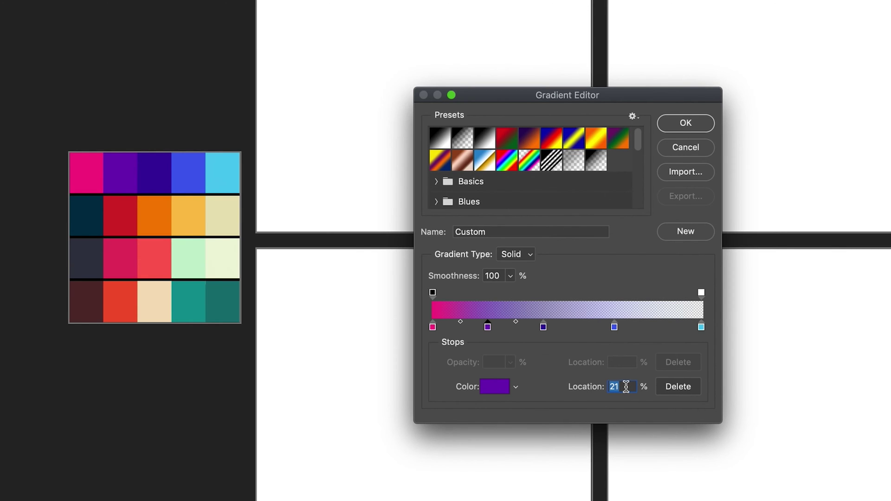
type("25")
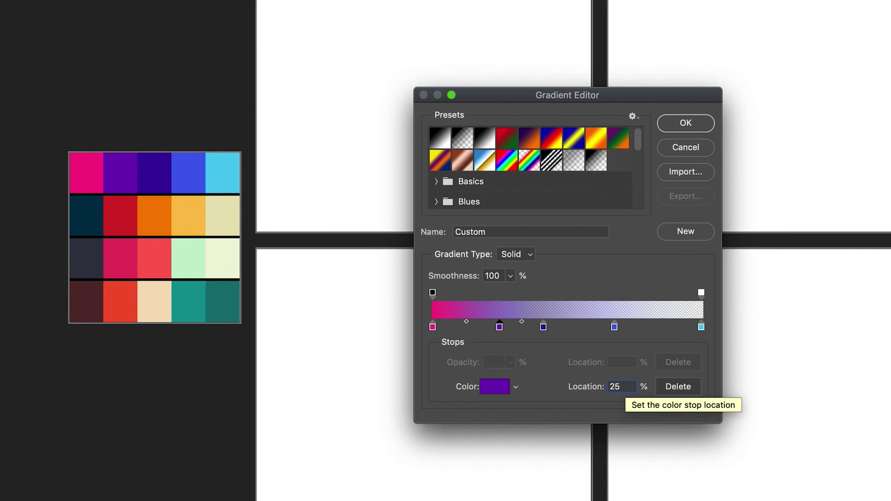
left_click(500, 326)
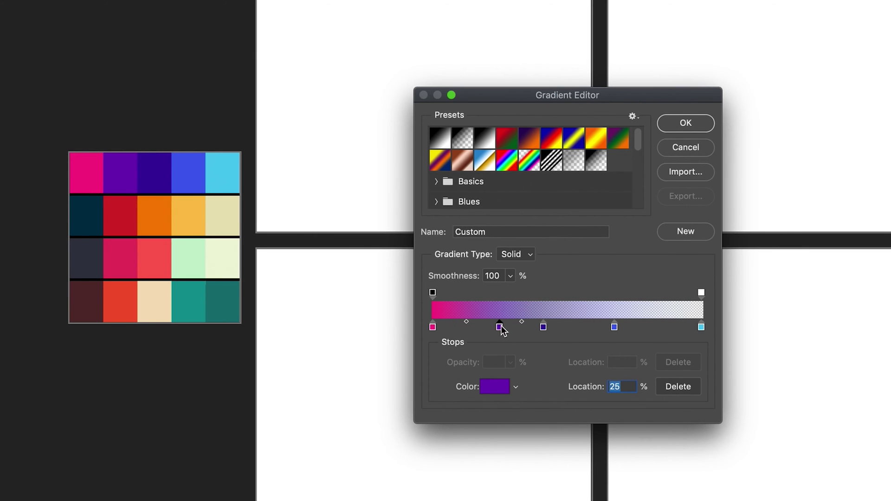
left_click(543, 327)
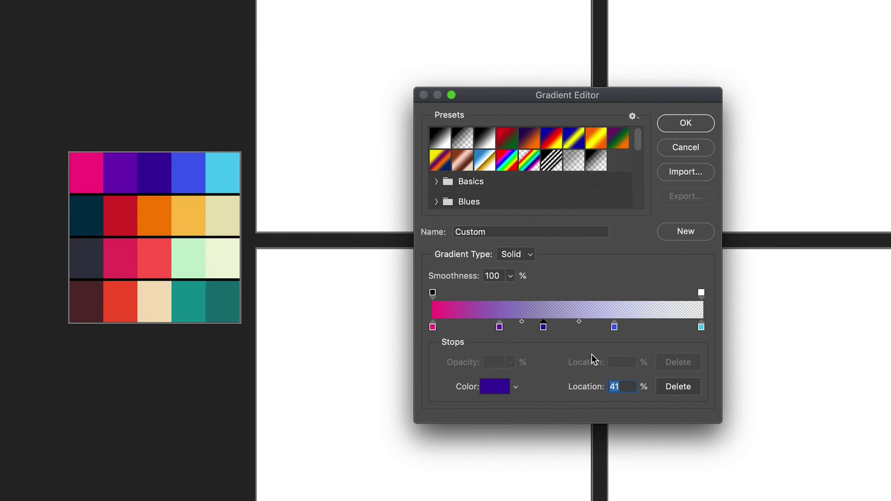
type("50")
left_click(614, 327)
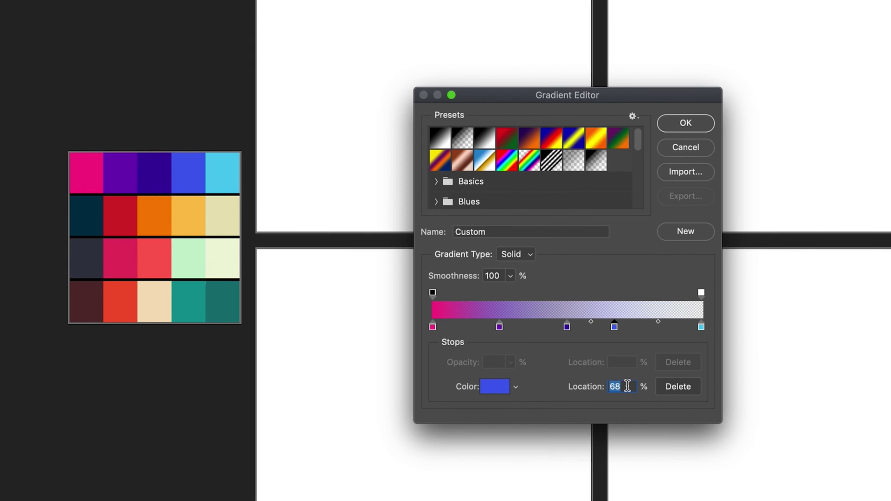
type("75")
Step: Set the opacity stop at the end of the gradient to 100%
left_click(432, 294)
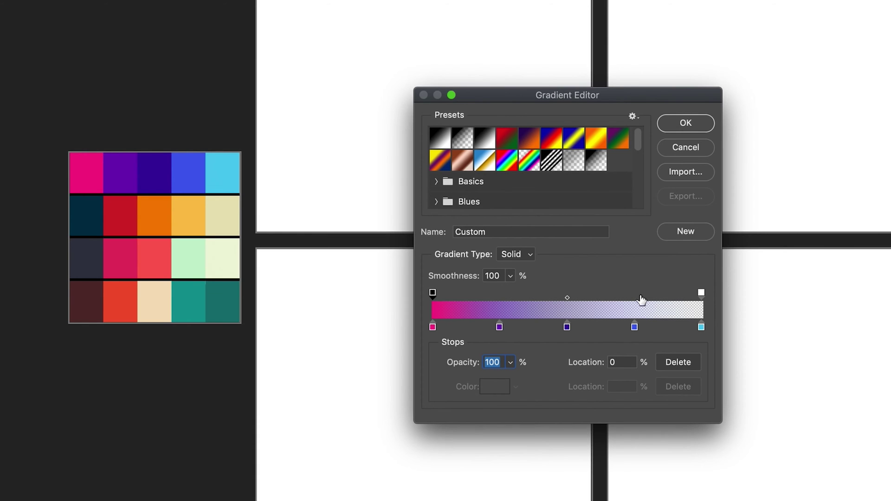
left_click(701, 293)
type("100")
key("Return")
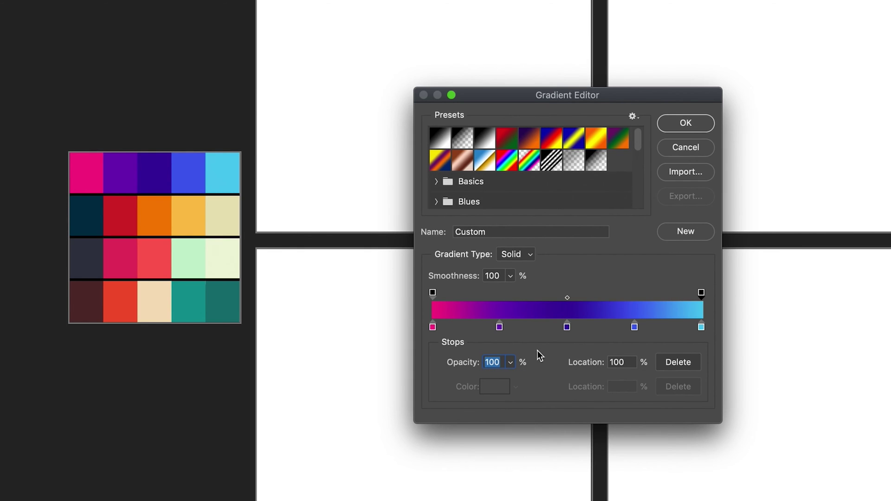
Step: Try shifting the midpoint between the indigo and blue stops to about 90%, 9% and 43%, and reset it to 50%
left_click(568, 329)
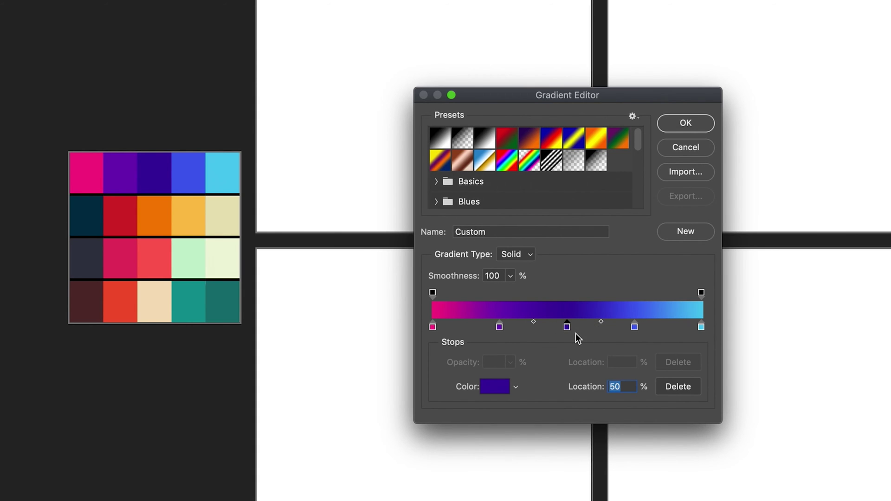
left_click(601, 323)
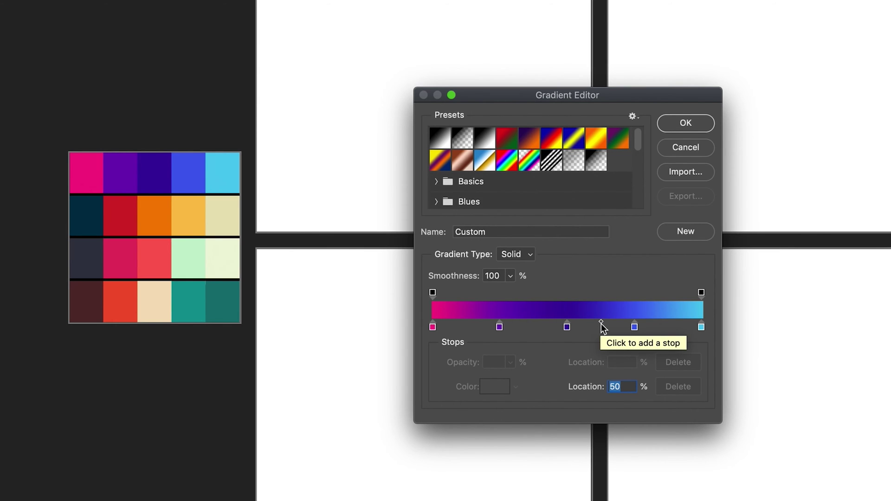
left_click_drag(600, 323, 630, 322)
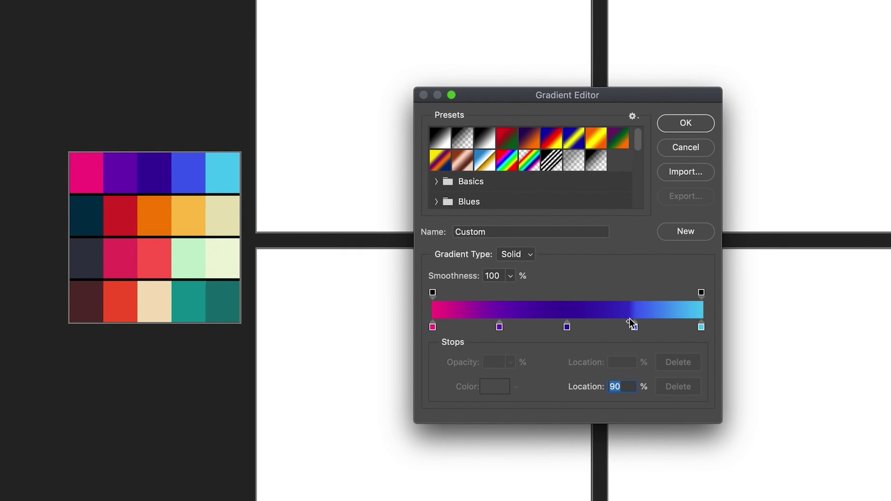
left_click_drag(629, 324, 575, 324)
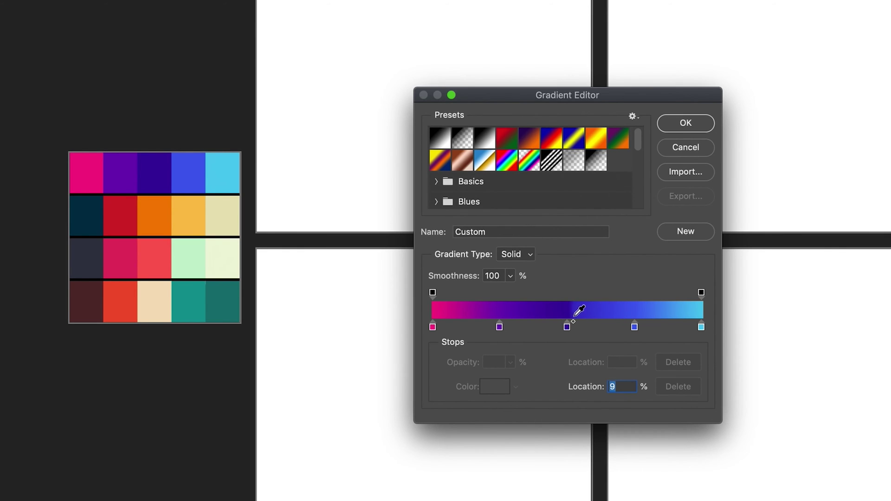
left_click_drag(574, 322, 599, 324)
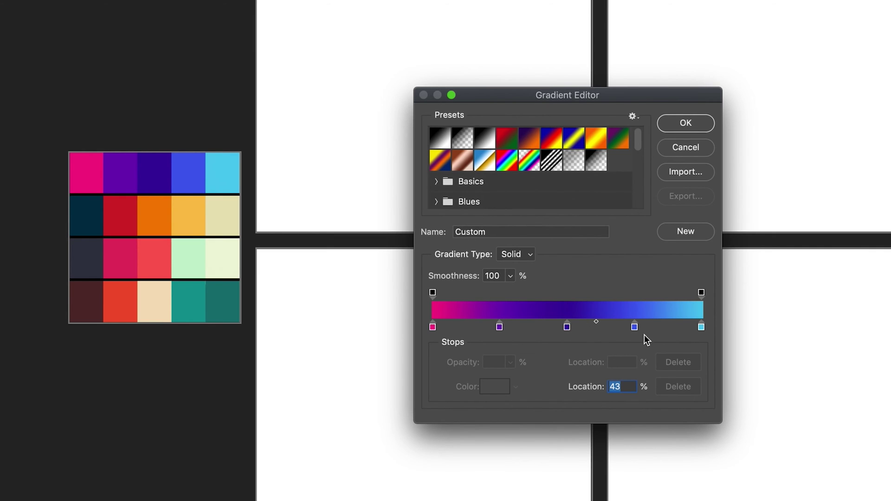
type("50")
key("Return")
Step: Try lowering the gradient's smoothness and restore it to 100%
left_click_drag(469, 277, 337, 275)
left_click(454, 278)
left_click_drag(453, 278, 547, 269)
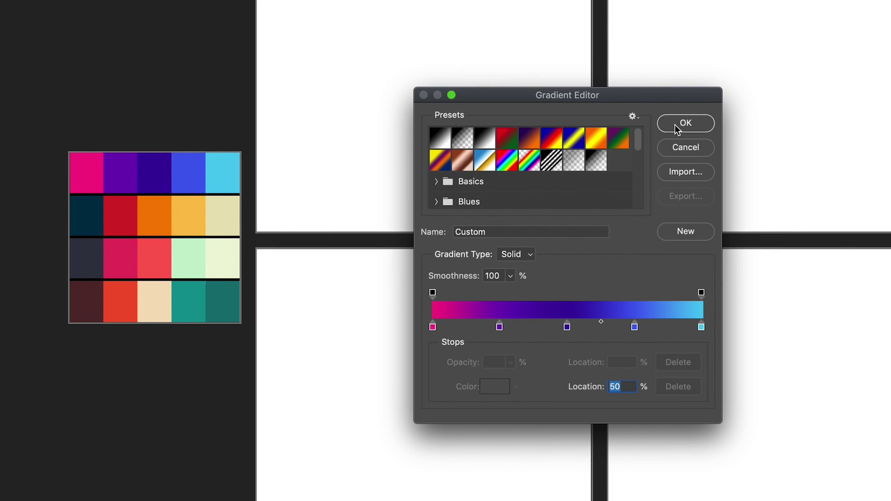
Step: Accept the custom gradient and apply it diagonally across the upper-left artboard, from its lower-right corner to its upper-left corner
left_click(676, 125)
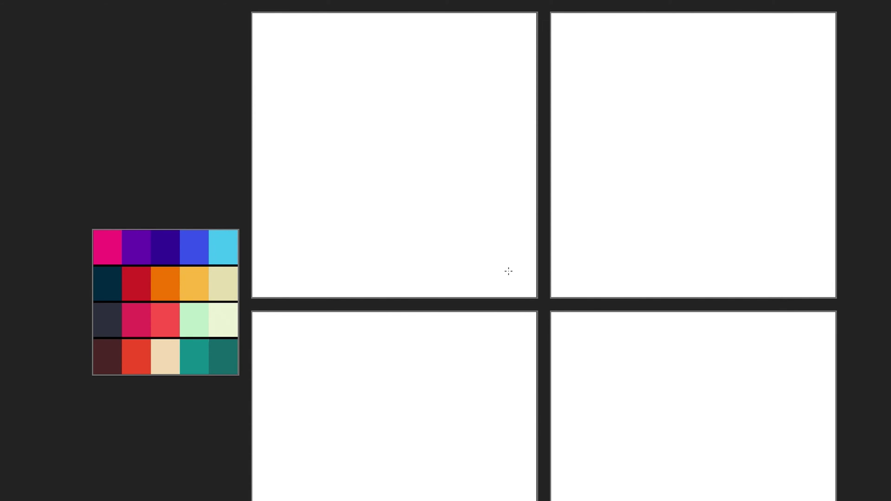
mouse_move(509, 270)
left_mouse_down()
mouse_move(473, 229)
mouse_move(411, 186)
mouse_move(504, 268)
mouse_move(502, 237)
mouse_move(483, 220)
mouse_move(463, 241)
mouse_move(471, 265)
mouse_move(462, 235)
mouse_move(492, 224)
mouse_move(503, 235)
mouse_move(442, 184)
mouse_move(376, 162)
mouse_move(346, 126)
mouse_move(292, 133)
mouse_move(393, 250)
mouse_move(401, 145)
mouse_move(334, 128)
mouse_move(271, 34)
left_mouse_up()
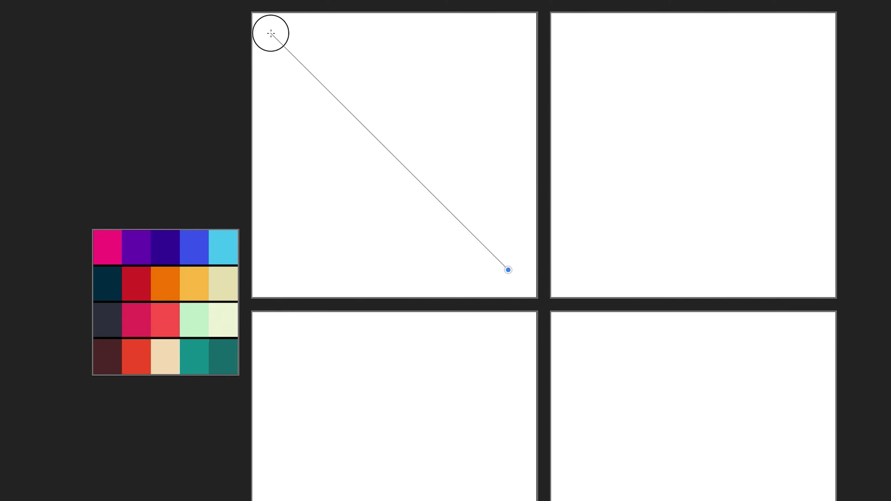
left_click_drag(271, 34, 271, 33)
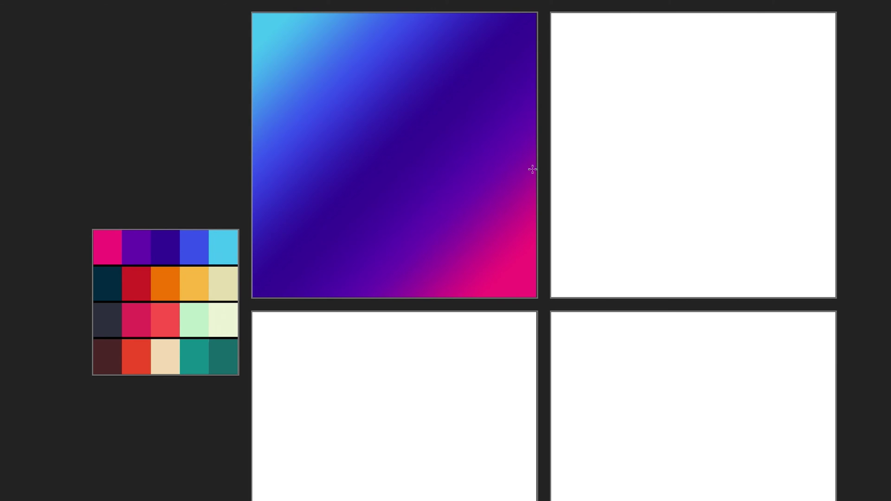
Step: Reapply the custom gradient horizontally across the upper-left artboard, from its left edge to its right edge
left_click_drag(252, 144, 536, 148)
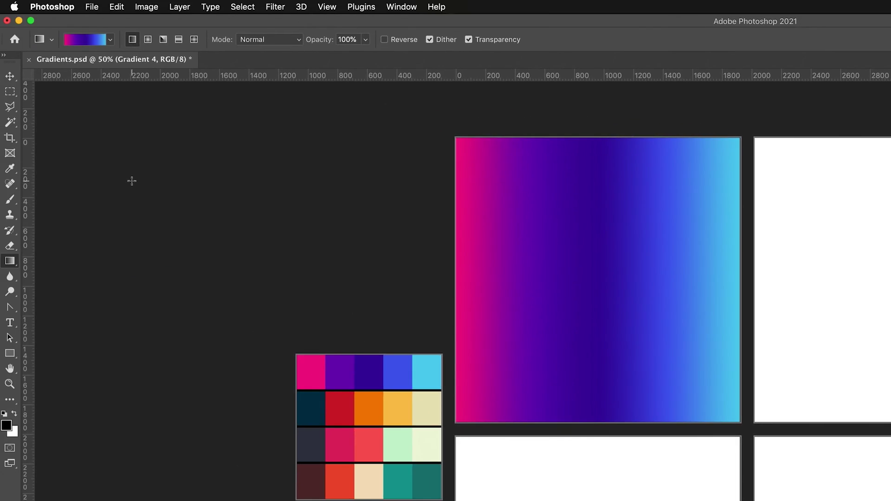
Step: Load the Foreground to Transparent preset, colour its starting stop with the dark navy from the palette's second row, and accept the gradient
left_click(92, 42)
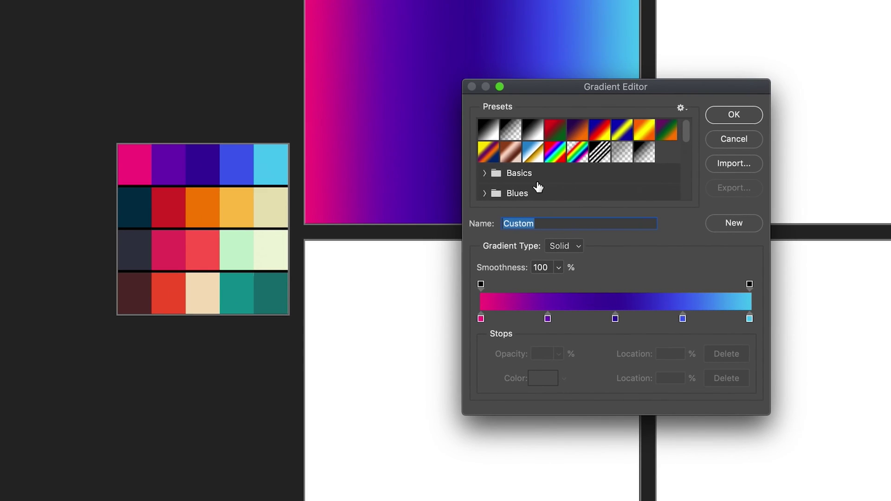
left_click(512, 138)
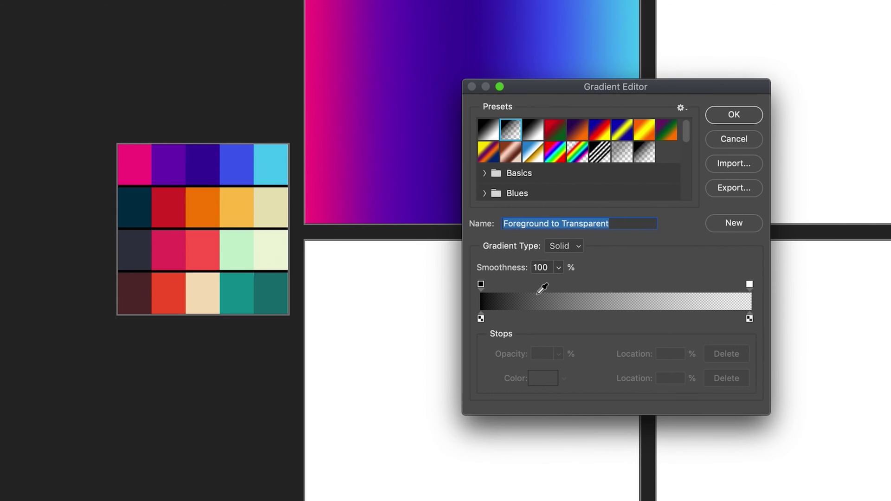
left_click(481, 319)
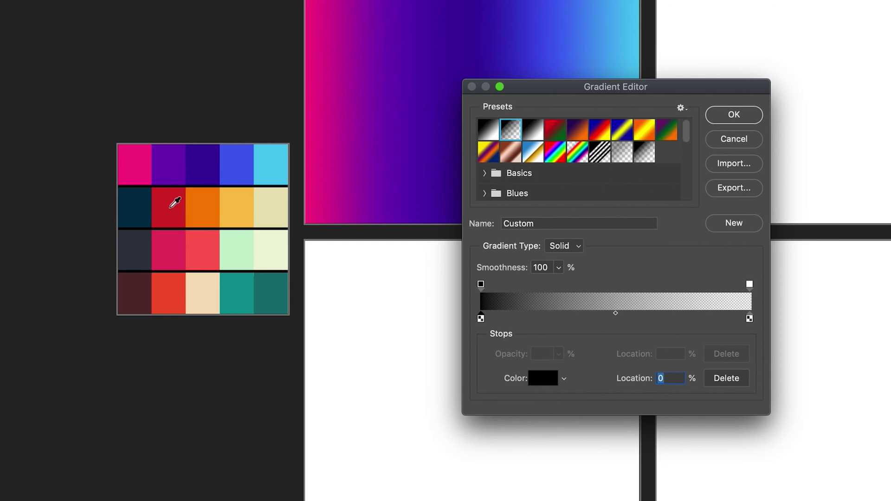
left_click(136, 201)
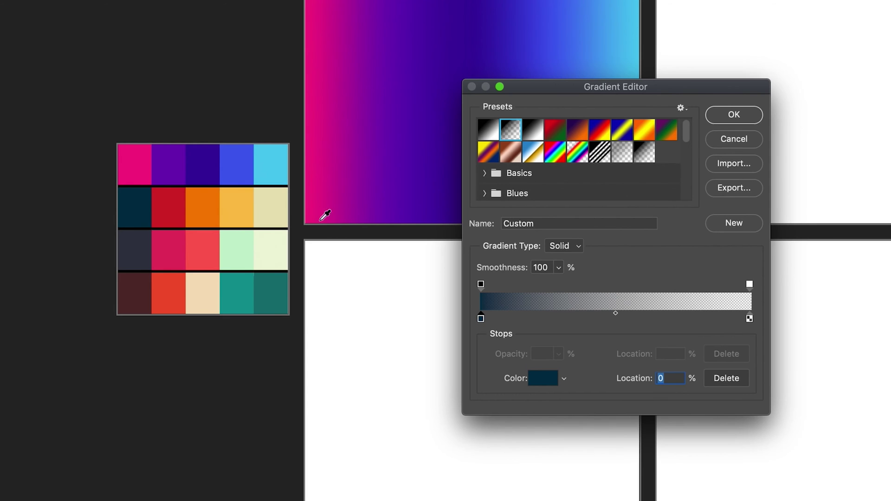
left_click(735, 116)
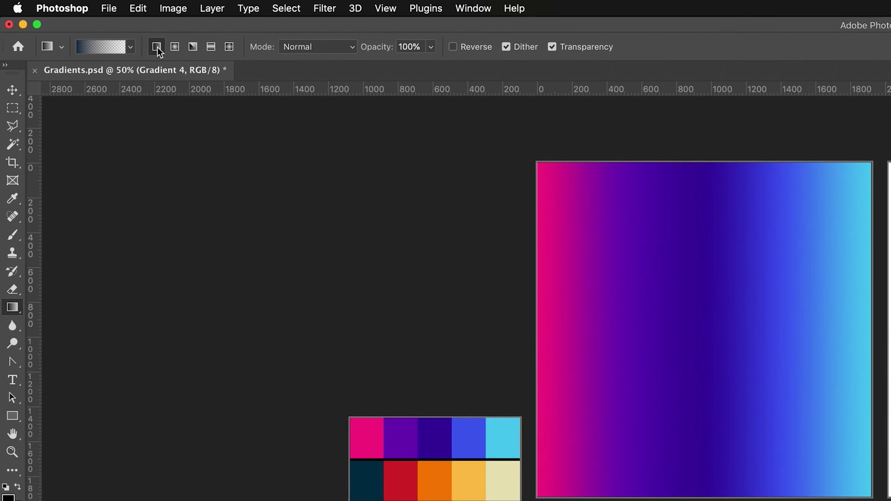
Step: Target the upper-right artboard's layer, try a radial gradient from its centre toward its upper-right area, and undo it
left_click(175, 48)
left_click(176, 46)
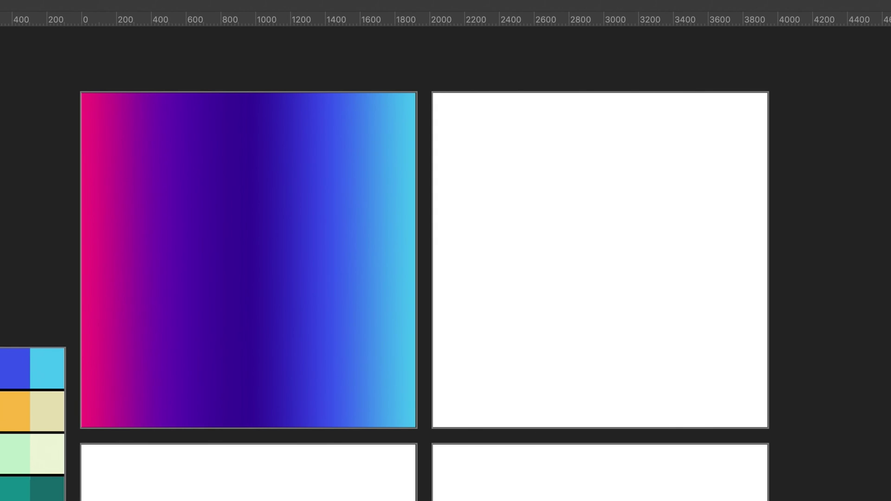
left_click(600, 260)
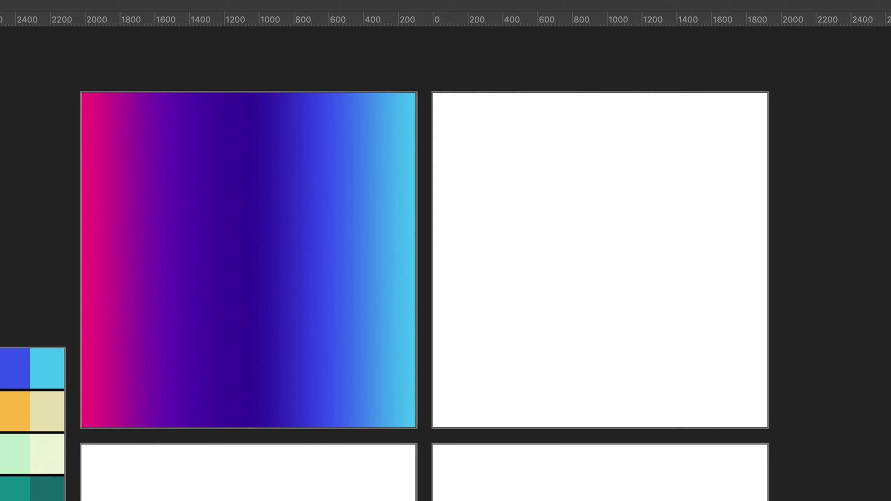
left_click_drag(599, 261, 692, 128)
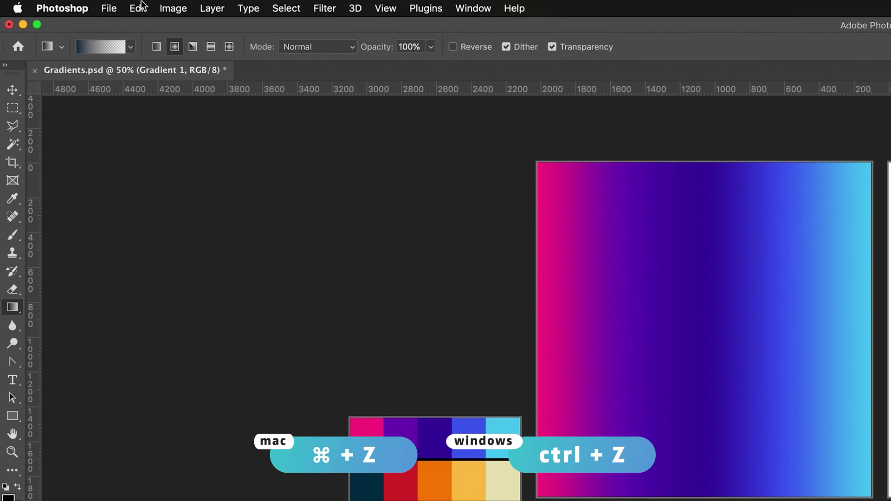
left_click(138, 8)
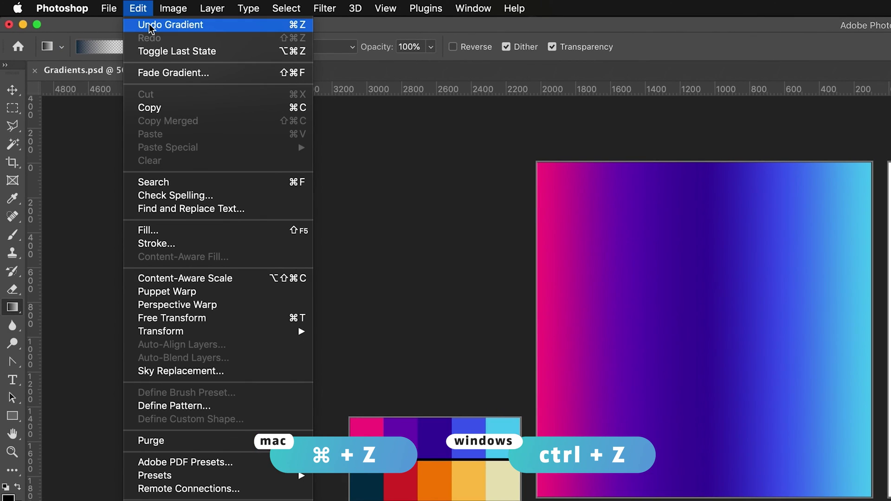
left_click(149, 24)
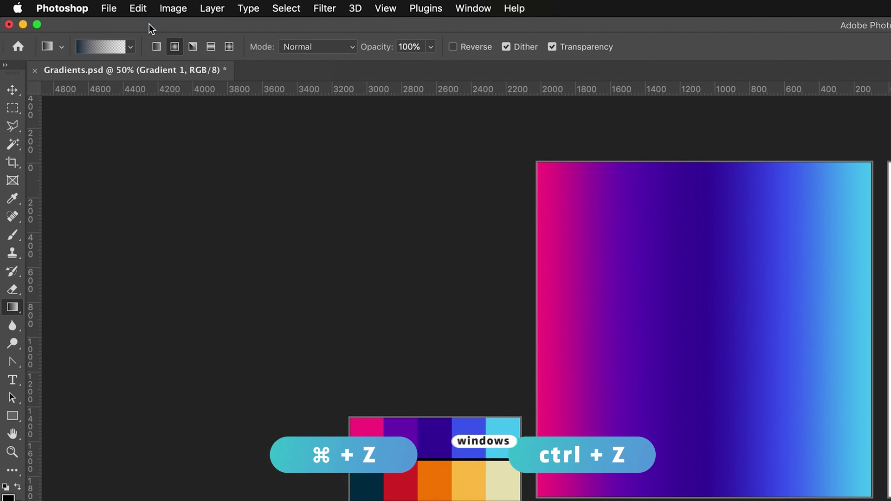
Step: Try an angle gradient on the upper-right artboard, from just below its centre straight up toward its top edge
left_click(193, 47)
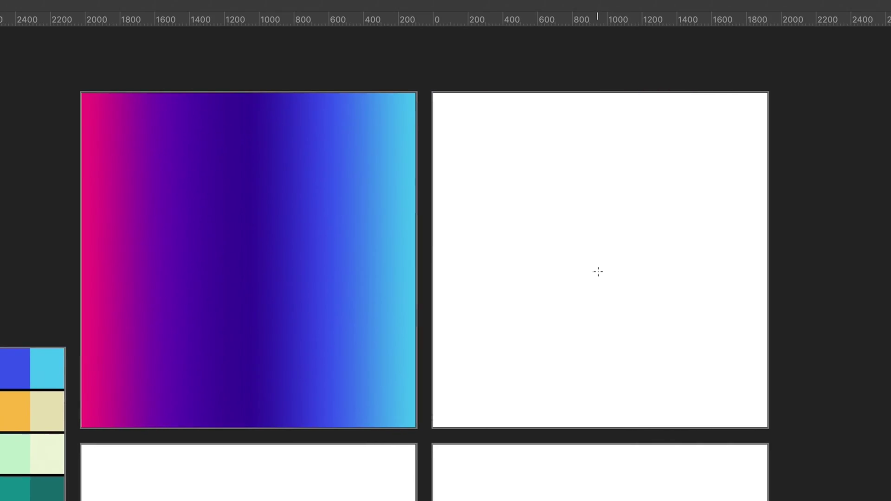
left_click_drag(596, 279, 597, 132)
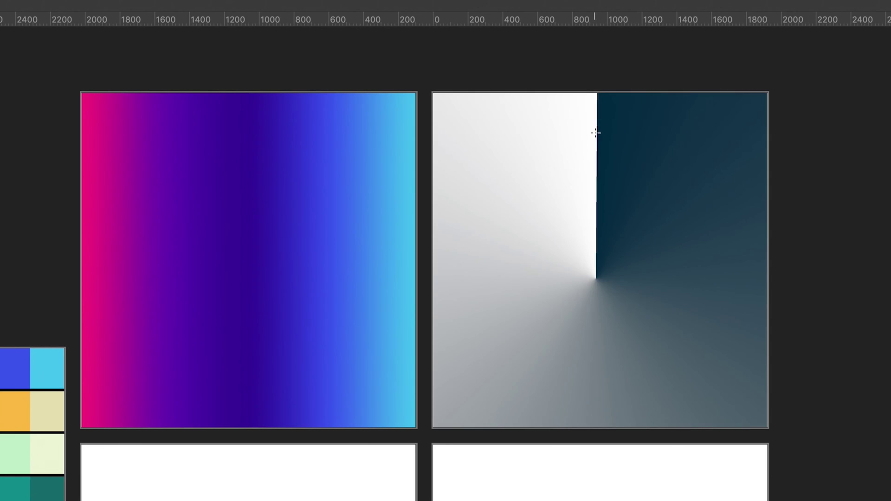
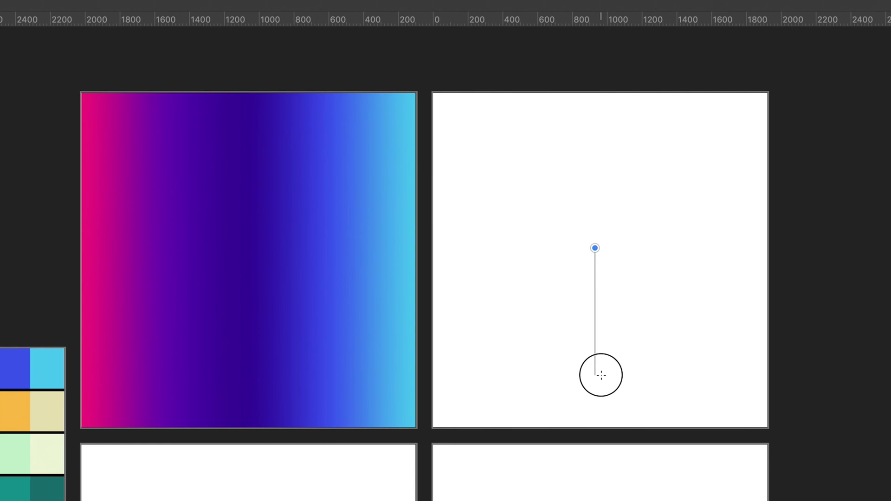
Step: Try reflected gradients on the upper-right artboard, one running downward and others running horizontally, undoing each one
left_click_drag(601, 375, 601, 375)
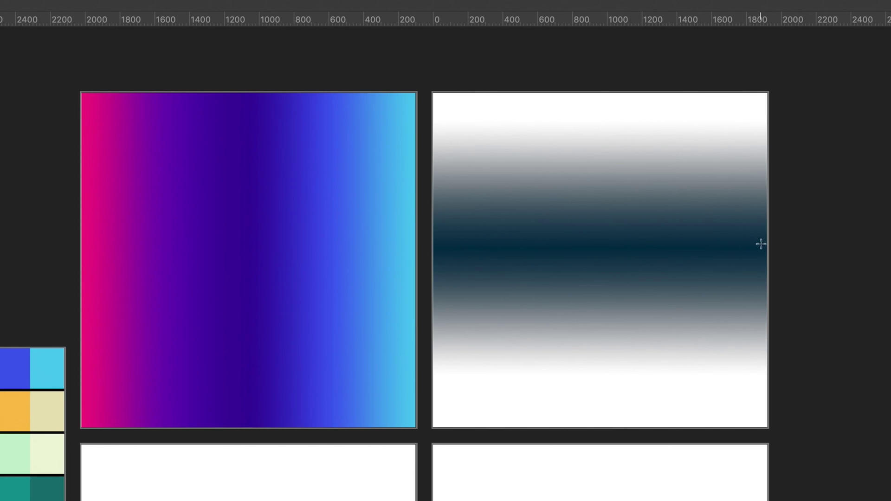
key("ctrl+z")
left_click_drag(580, 270, 704, 265)
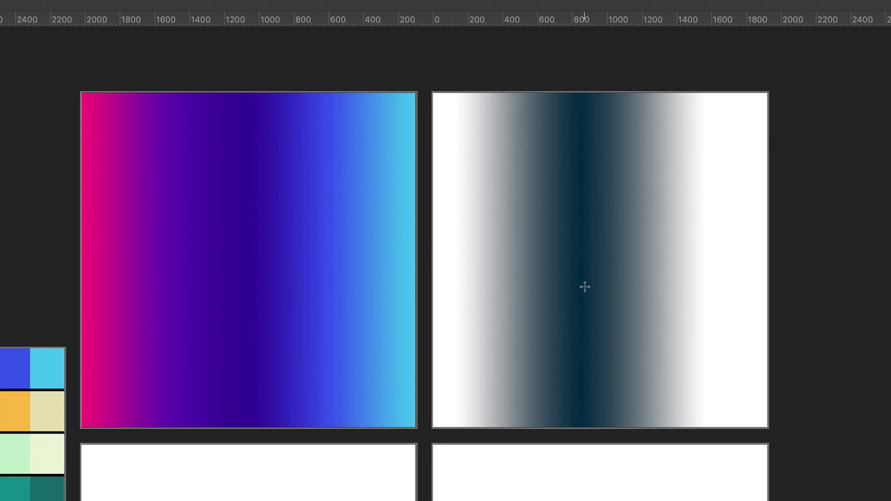
key("super+z")
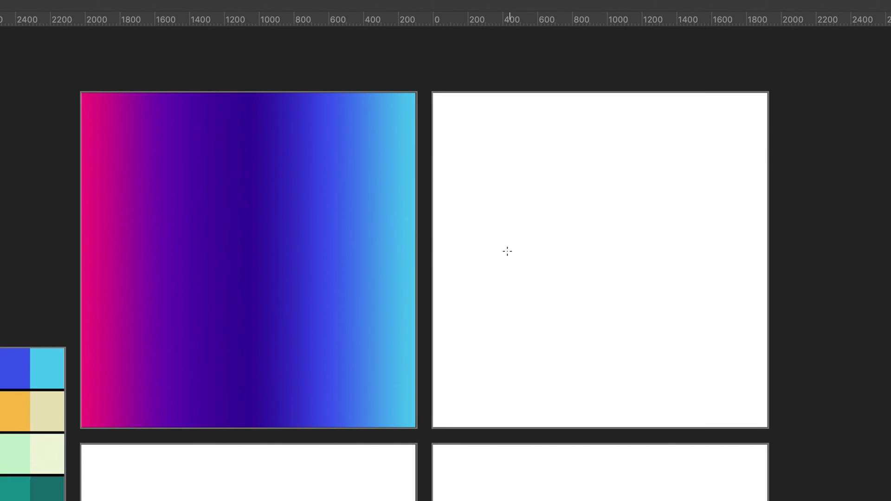
left_click_drag(484, 257, 714, 258)
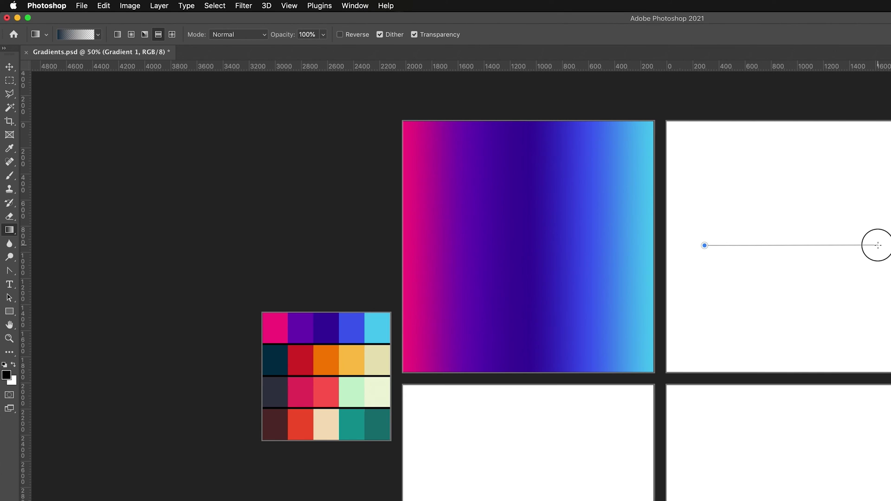
left_click_drag(877, 245, 878, 245)
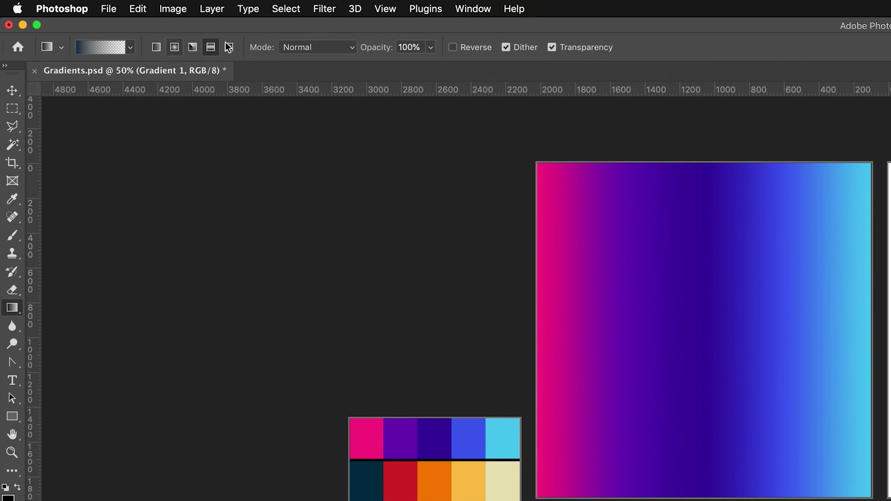
Step: Apply a diamond gradient to the upper-right artboard, from its centre straight up to near its top edge
left_click(229, 47)
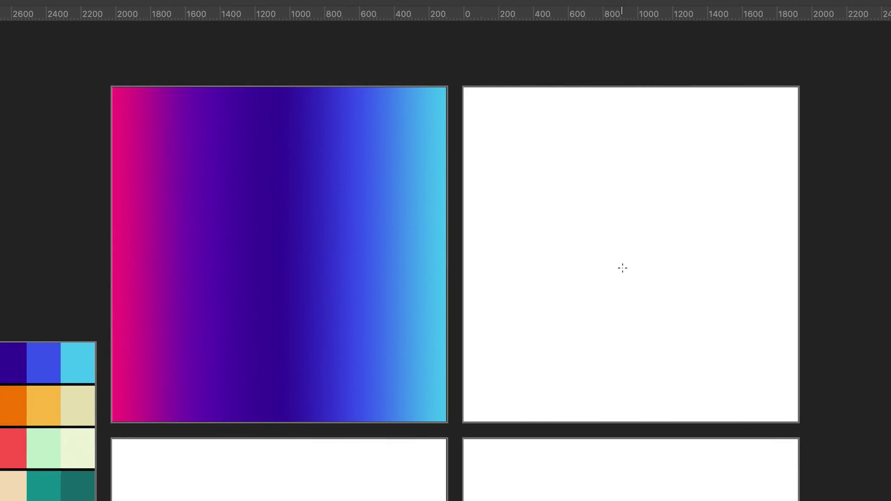
left_click_drag(626, 260, 627, 112)
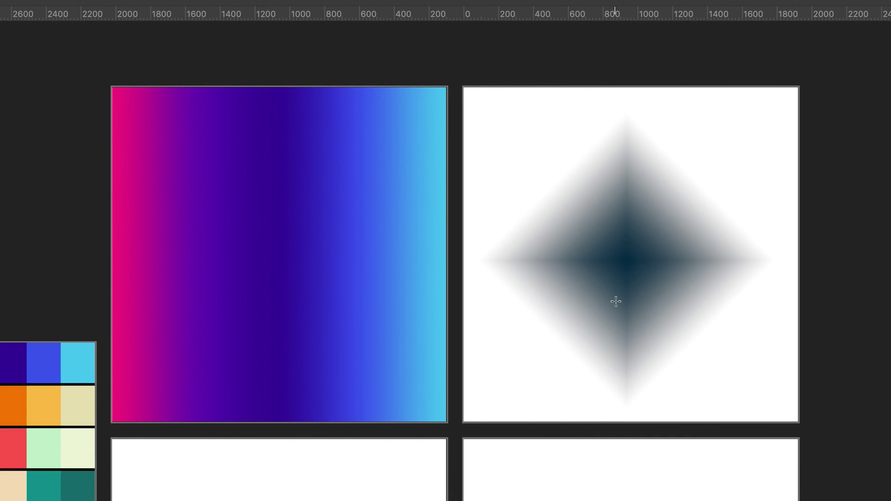
Step: Delete the empty pixel layer in the Gradient 3 artboard and add a Gradient fill layer in its place
key("ctrl+0")
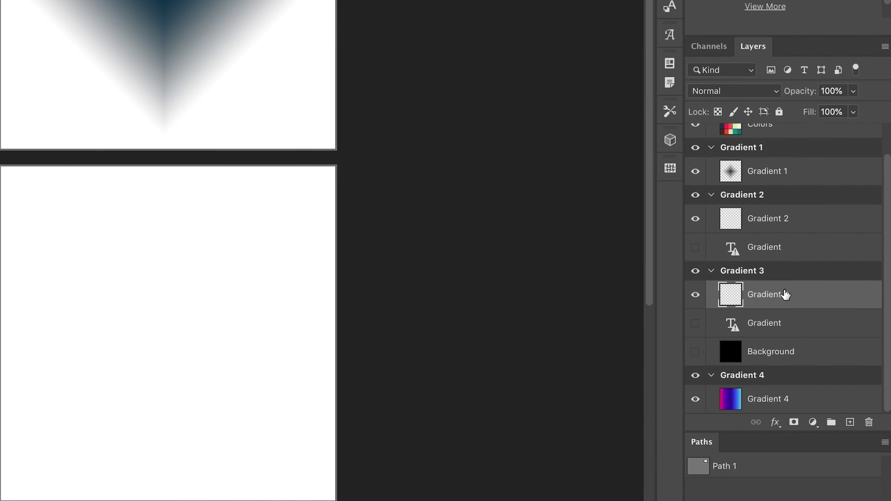
left_click_drag(773, 295, 869, 422)
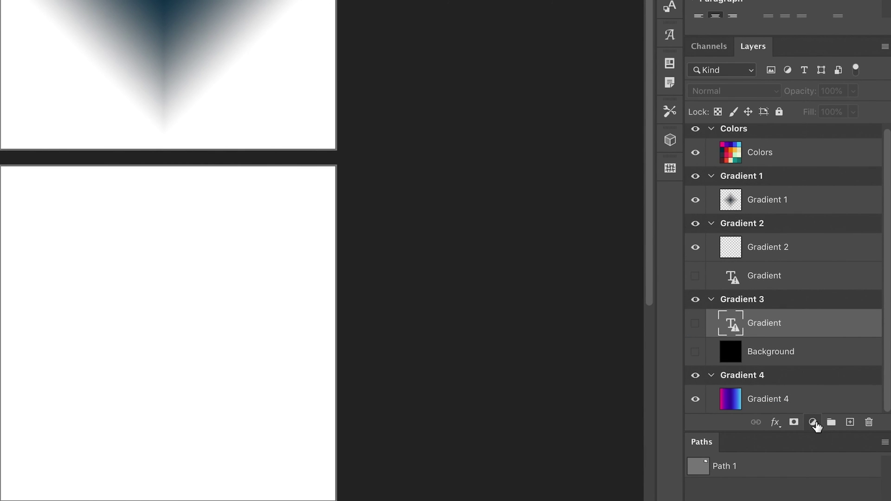
left_click(813, 422)
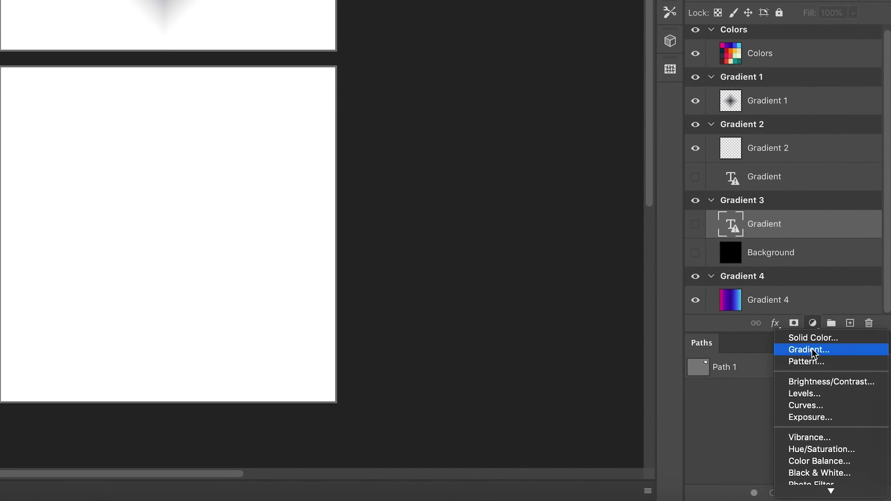
left_click(836, 353)
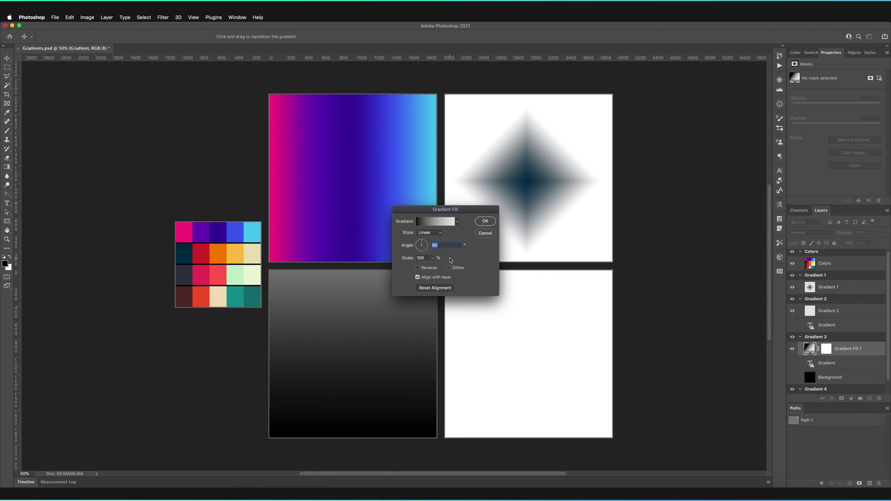
Step: Edit the fill's gradient, colouring the starting stop with the palette's third-row dark slate and adding a crimson stop at 22%
left_click(436, 221)
left_click(358, 309)
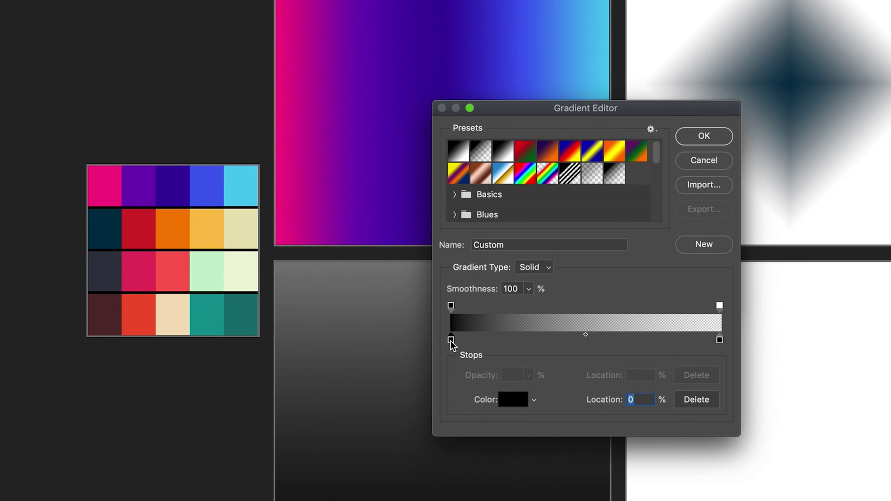
left_click(110, 267)
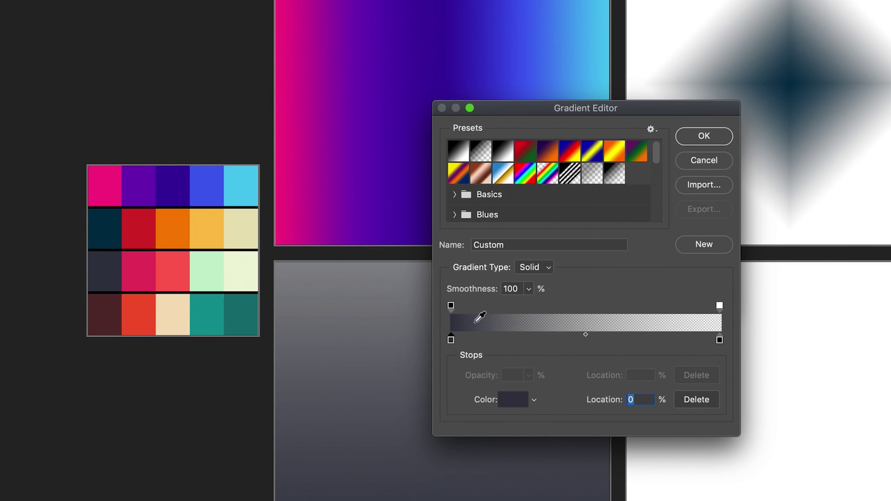
left_click(510, 346)
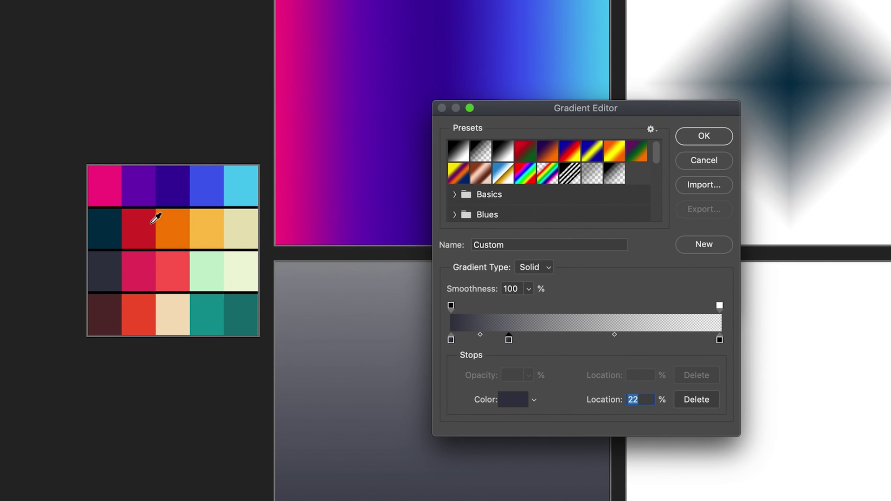
left_click(141, 264)
Step: Add third-row palette stops in coral at 47% and mint at 76%, and colour the end stop pale cream
left_click(578, 341)
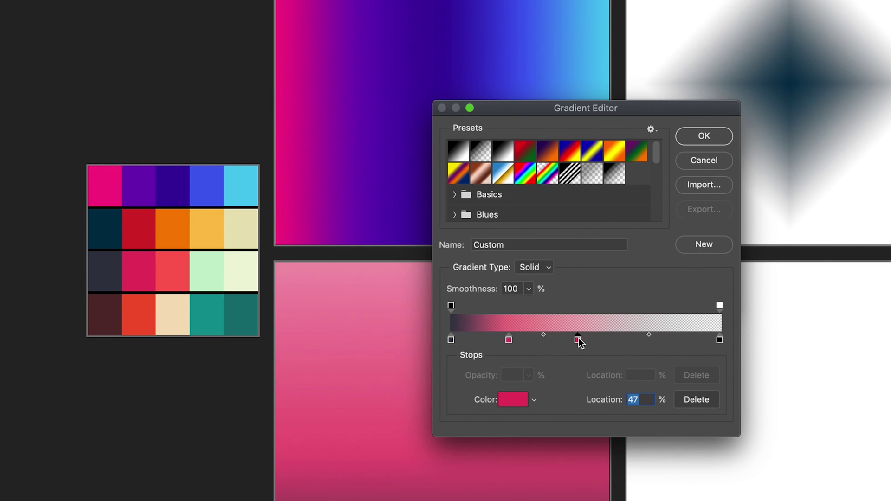
left_click(171, 259)
left_click(655, 344)
left_click(209, 261)
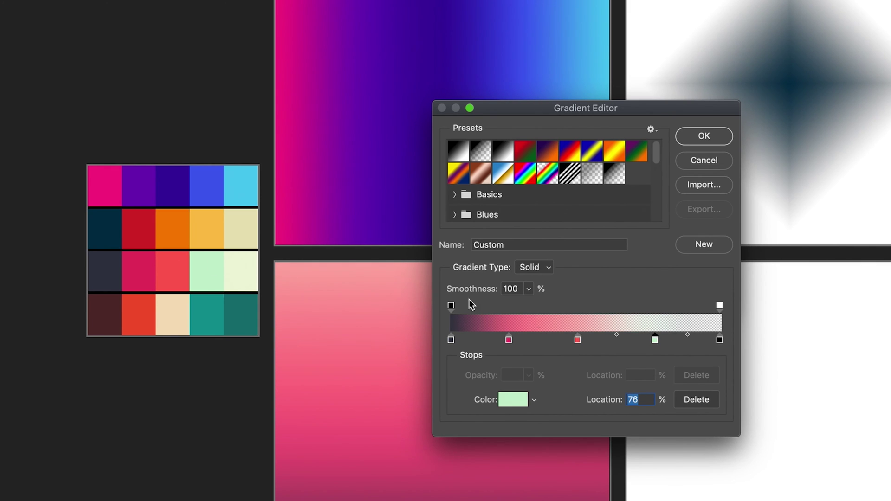
left_click(720, 340)
left_click(238, 263)
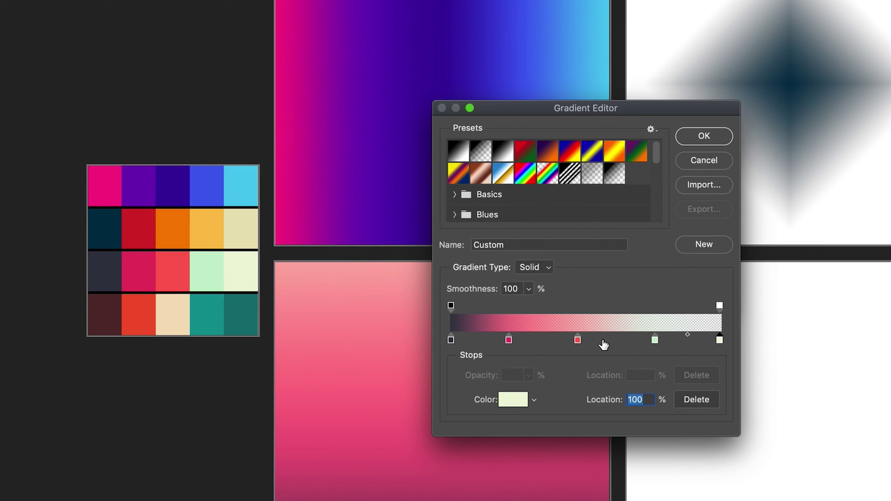
Step: Space the gradient's inner colour stops evenly, placing crimson at 25%, coral at 50% and mint at 75%
left_click(509, 340)
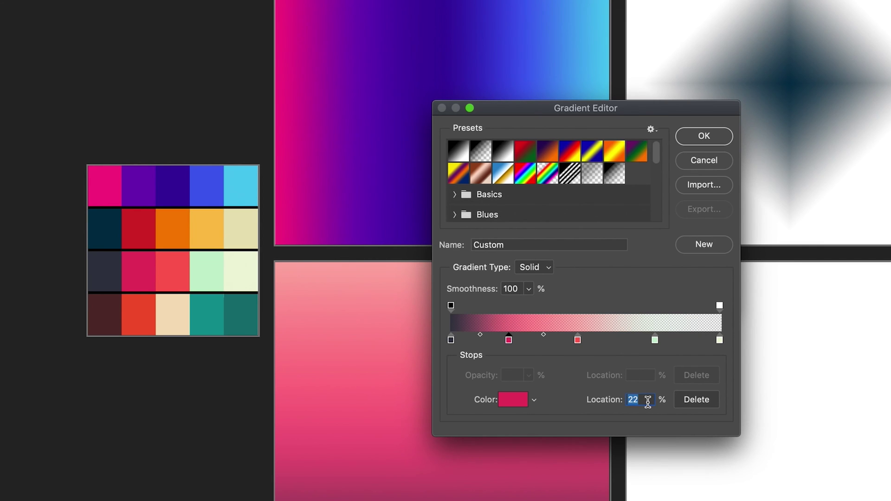
type("25")
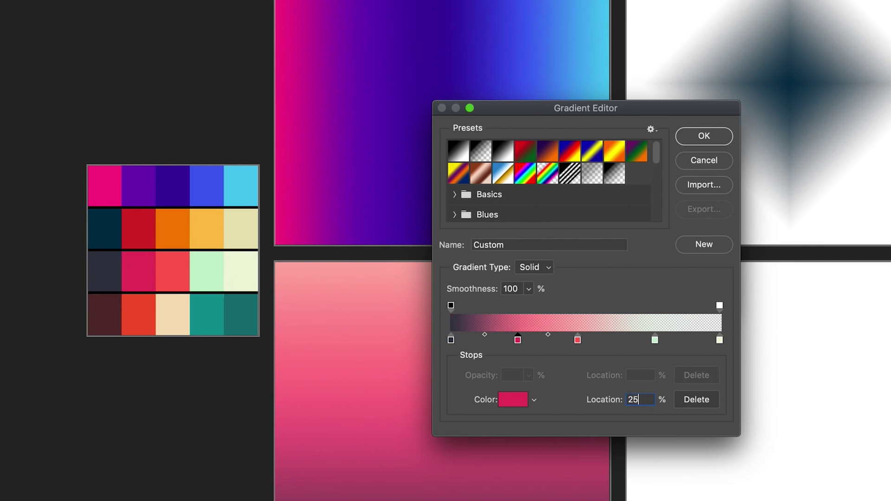
left_click(577, 340)
type("50")
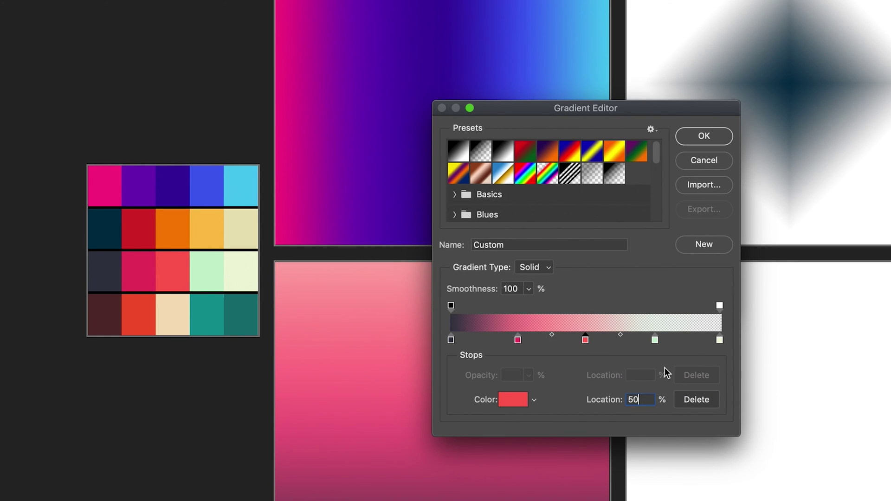
left_click(655, 337)
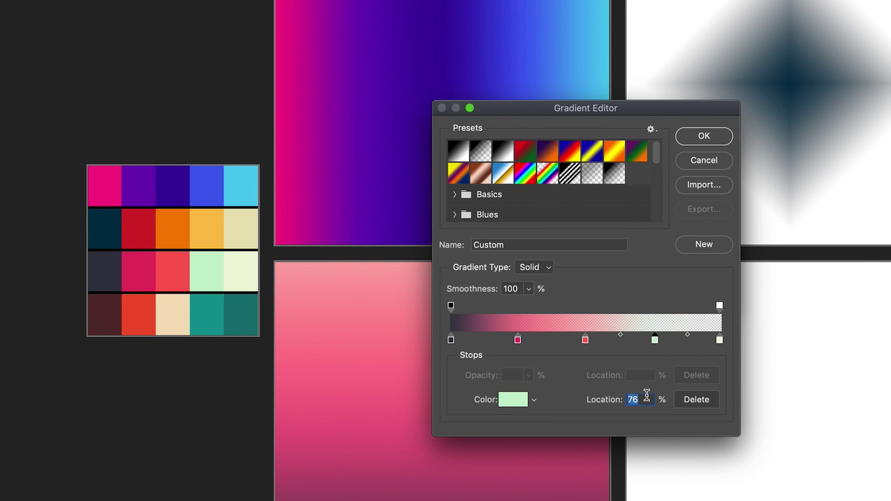
type("75")
Step: Set the end opacity stop to 100% and accept the edited gradient
left_click(719, 306)
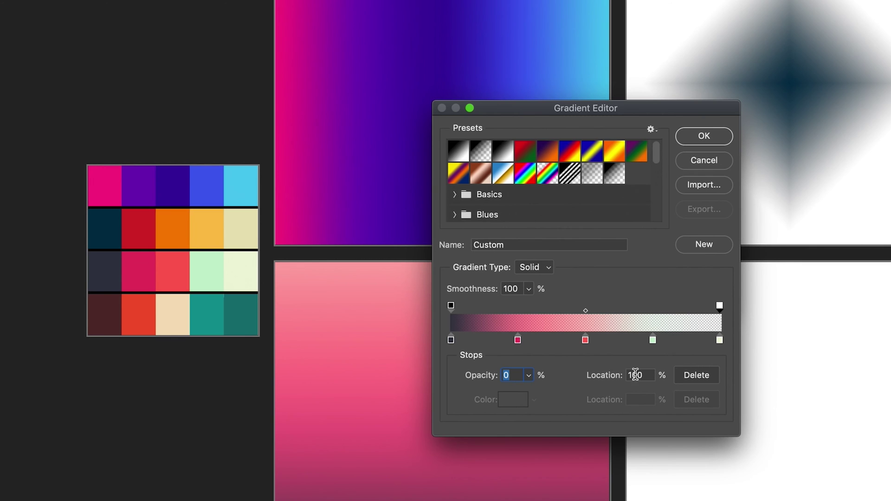
type("100")
key("Return")
left_click_drag(656, 105, 679, 105)
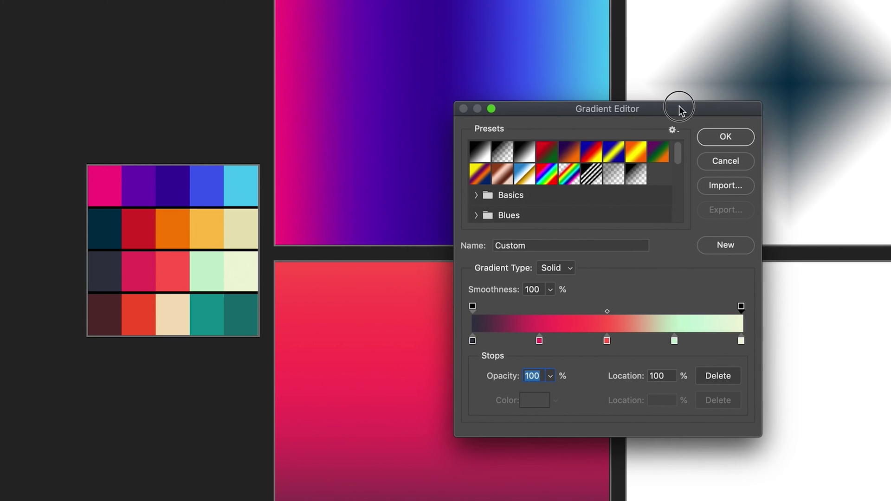
left_click(709, 134)
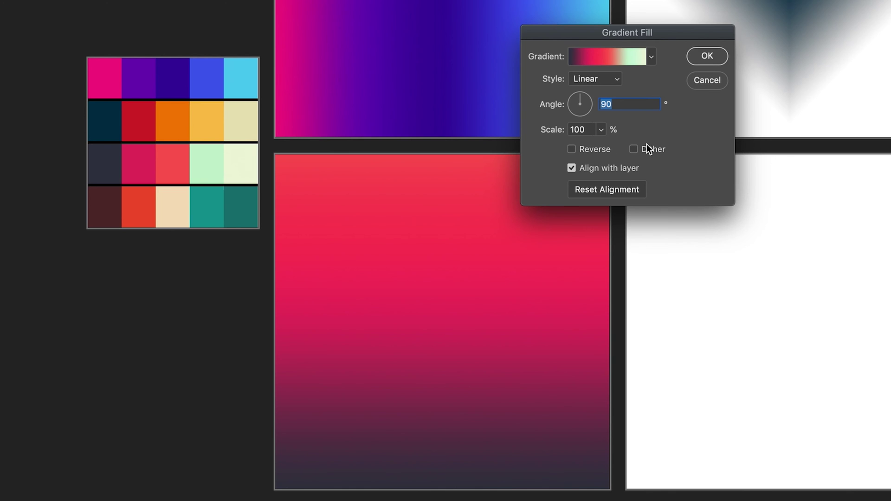
Step: Reverse the gradient fill and change its style to Radial
left_click(574, 149)
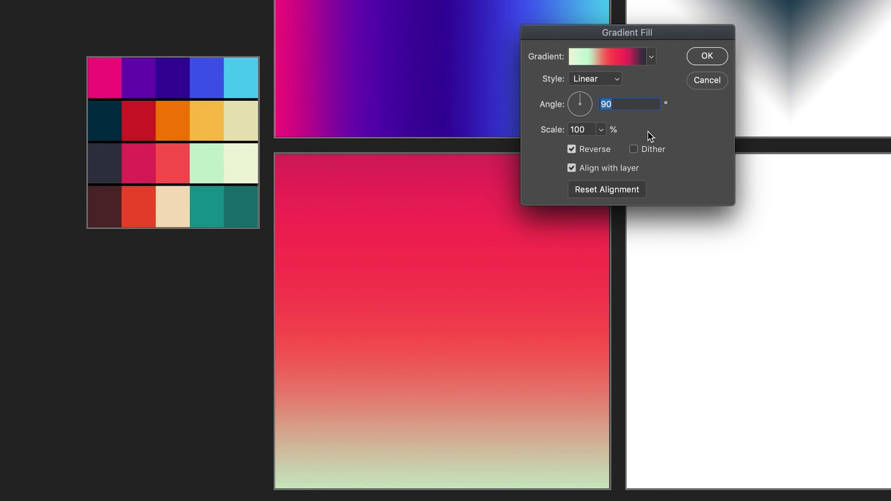
left_click(615, 80)
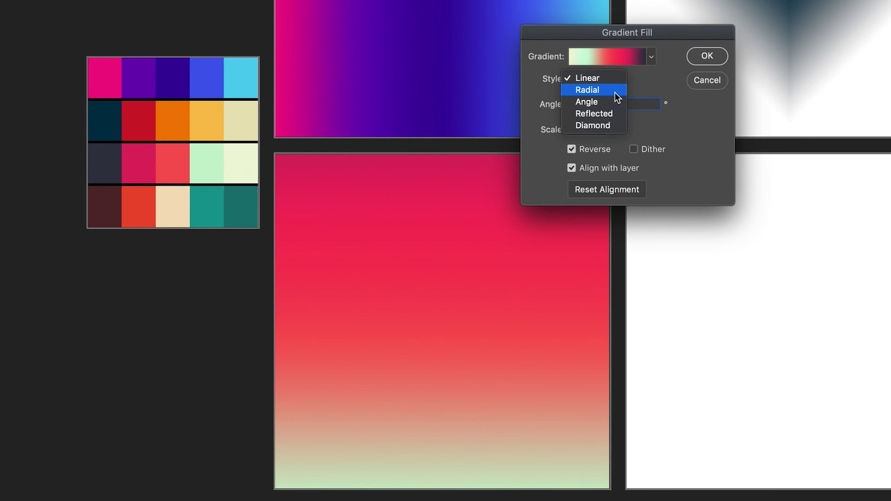
left_click(614, 94)
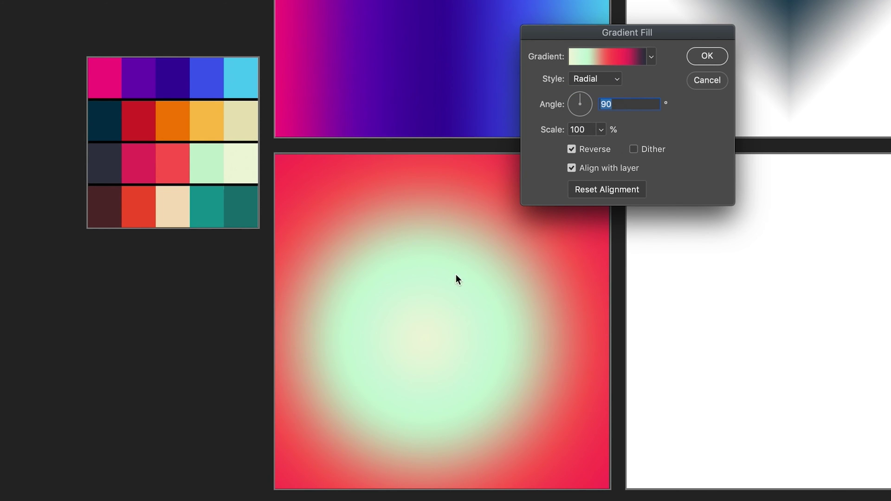
Step: Set the radial fill's scale to 66% and its angle to 90°, and apply the fill
key("Tab")
left_click_drag(553, 132, 527, 132)
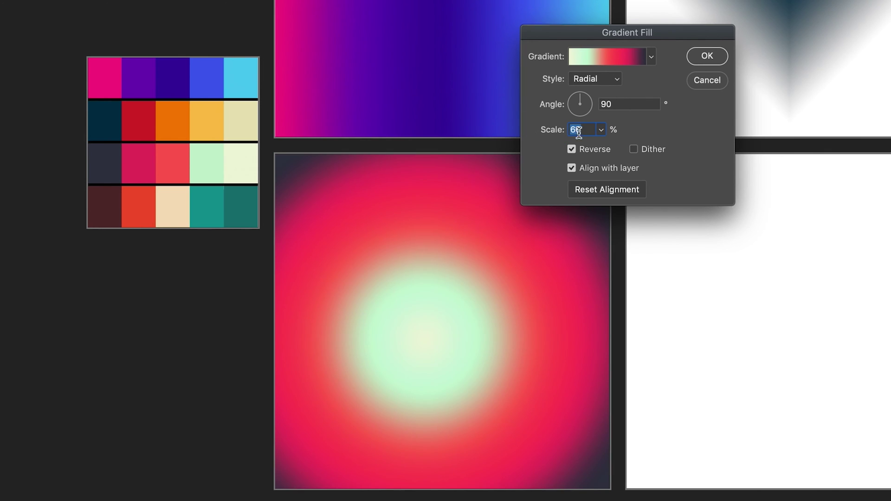
mouse_move(581, 99)
left_mouse_down()
mouse_move(594, 109)
mouse_move(574, 106)
mouse_move(585, 94)
left_mouse_up()
left_click(604, 103)
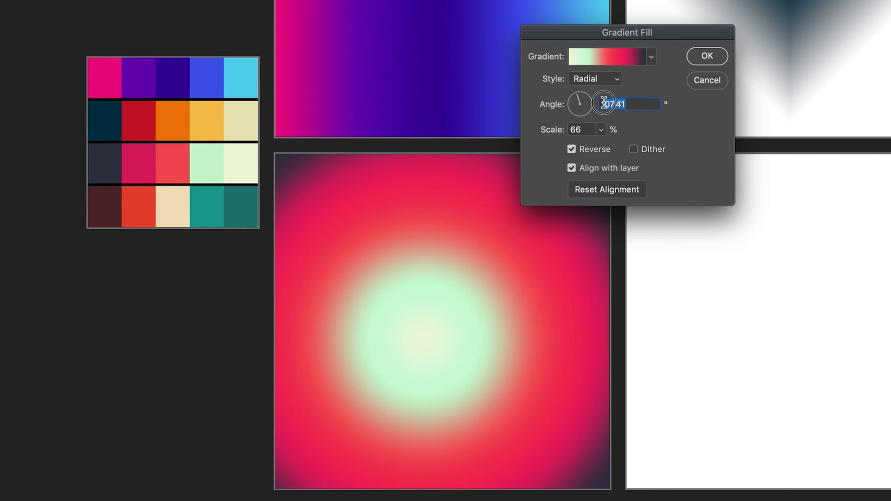
type("90")
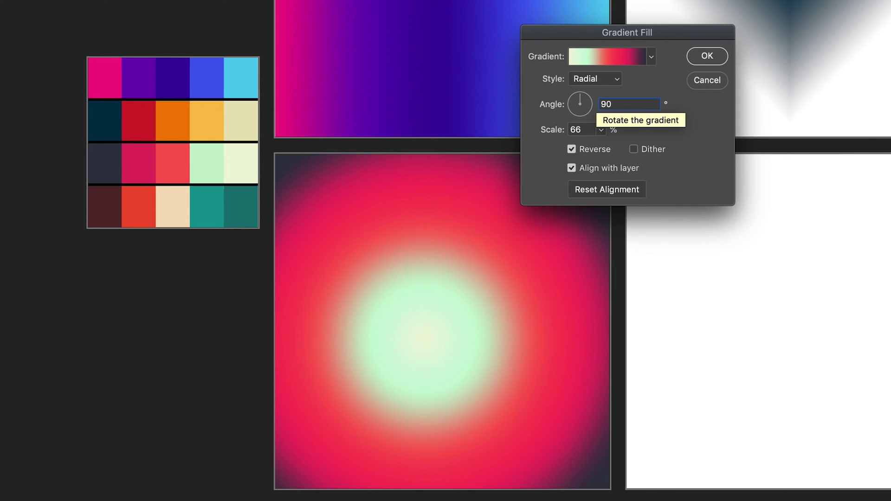
left_click(708, 57)
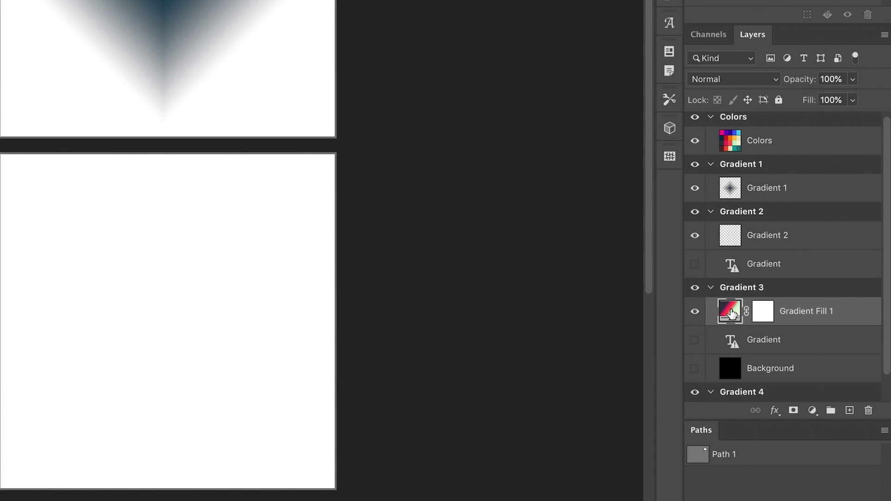
Step: Reopen the gradient fill's settings and try shifting the radial centre slightly up and to the right
double_click(731, 314)
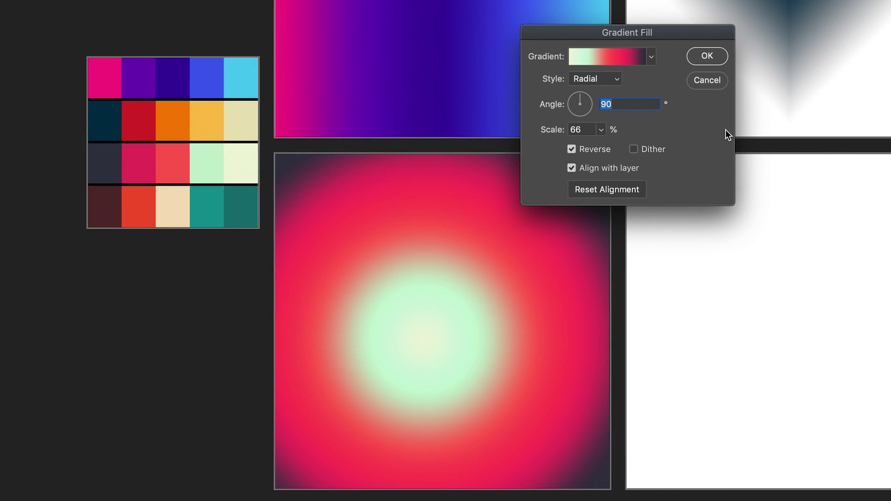
left_click_drag(441, 255, 443, 201)
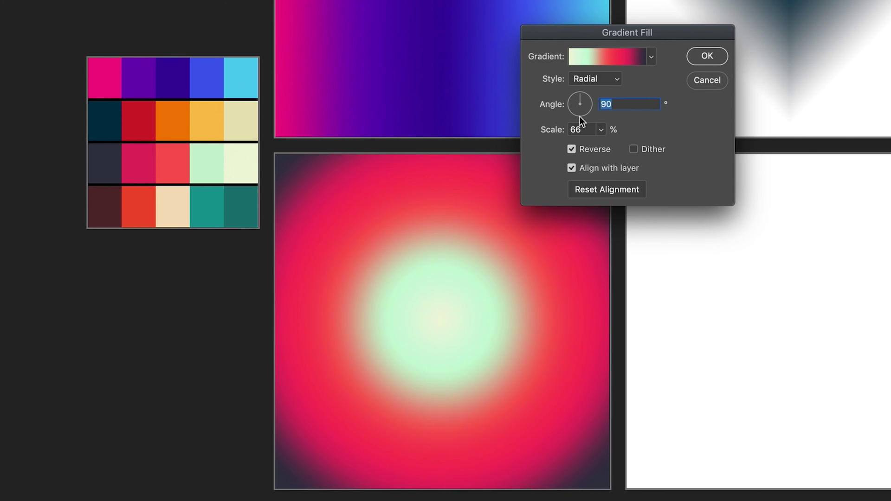
left_click(707, 57)
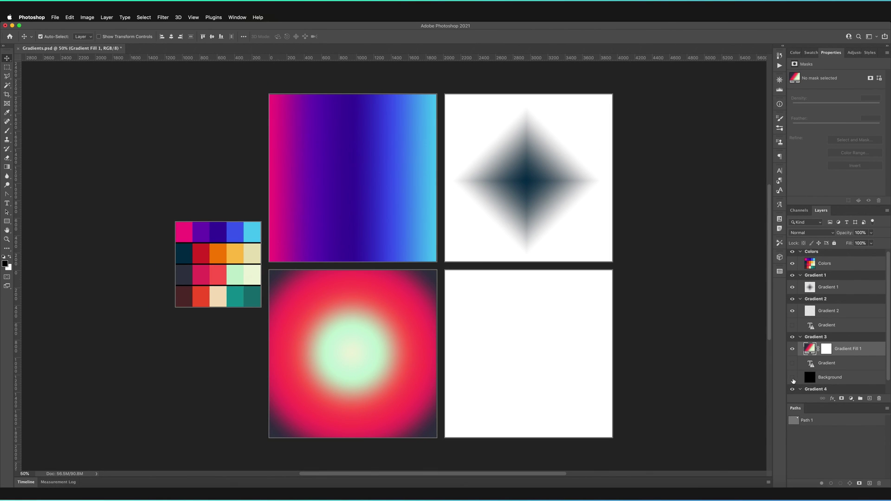
Step: Show the Background and Gradient text layers in the Gradient 3 artboard and clip the gradient fill to the text
left_click(793, 377)
left_click(793, 364)
key("super+equal")
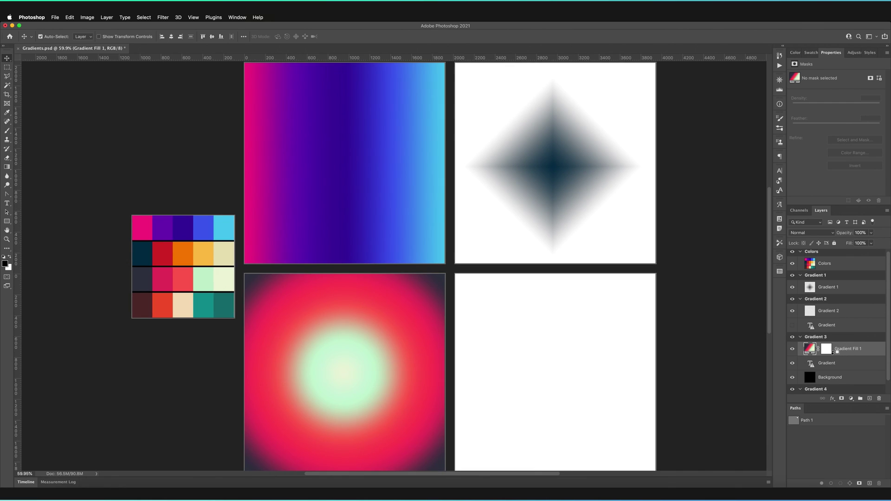
left_click(834, 352, "alt")
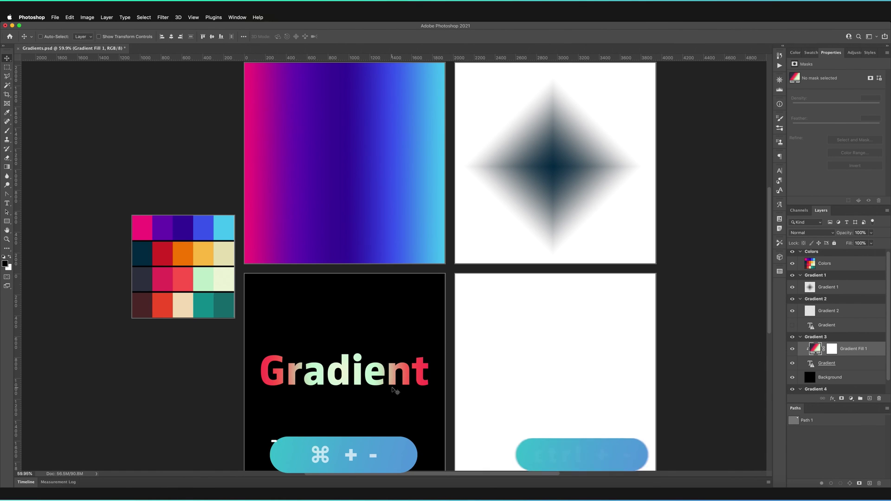
key("super+minus")
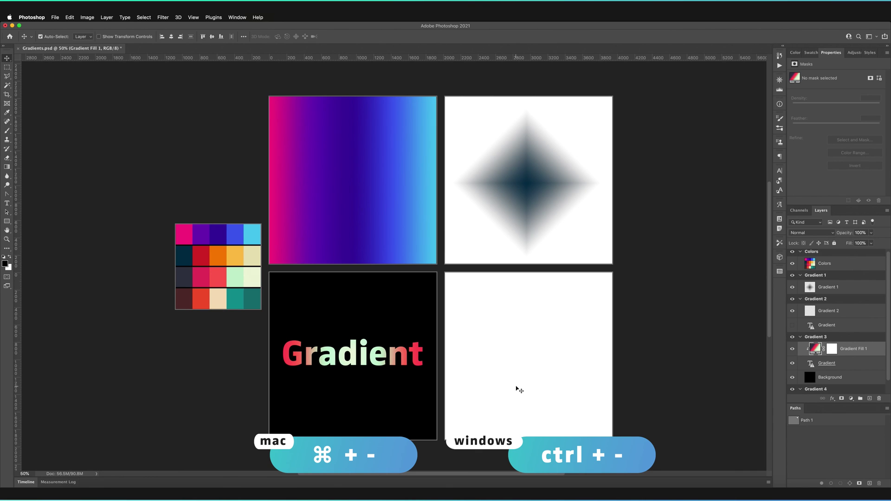
Step: Fill the Gradient 2 layer in the lower-right artboard with black using the Paint Bucket tool
scroll(825, 355, "down", 1)
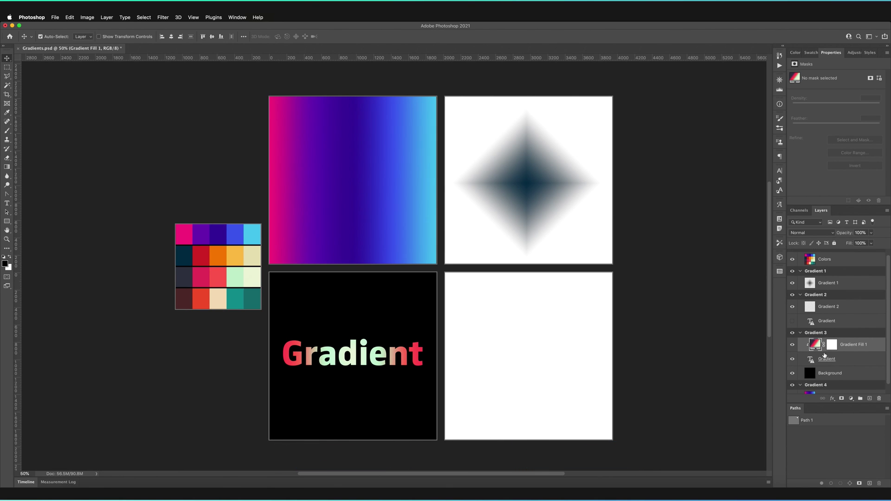
scroll(824, 355, "down", 2)
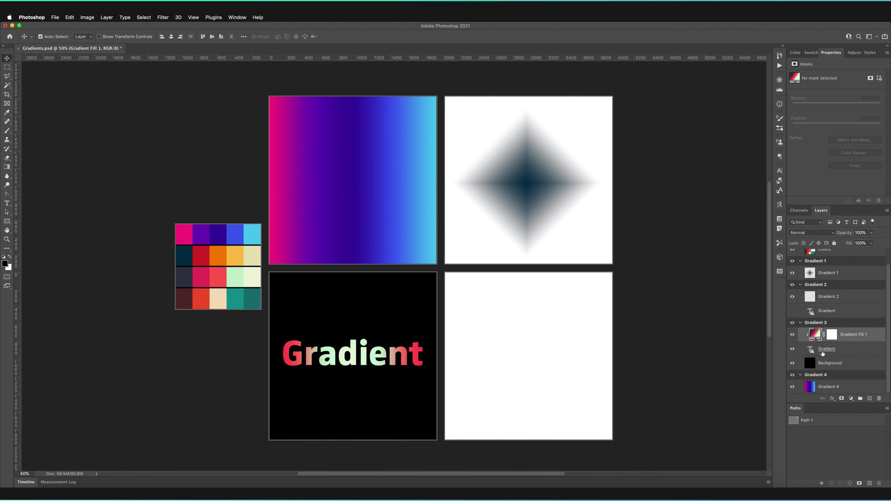
left_click(819, 299)
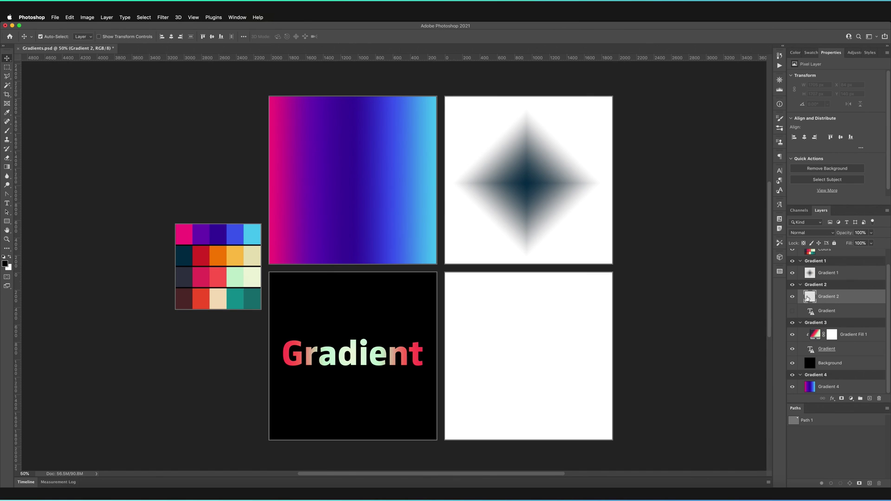
left_click(8, 168)
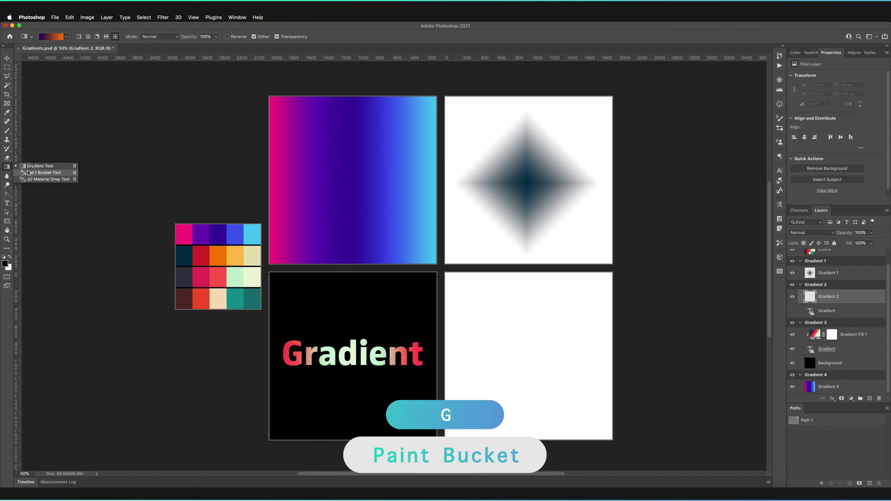
left_click(71, 174)
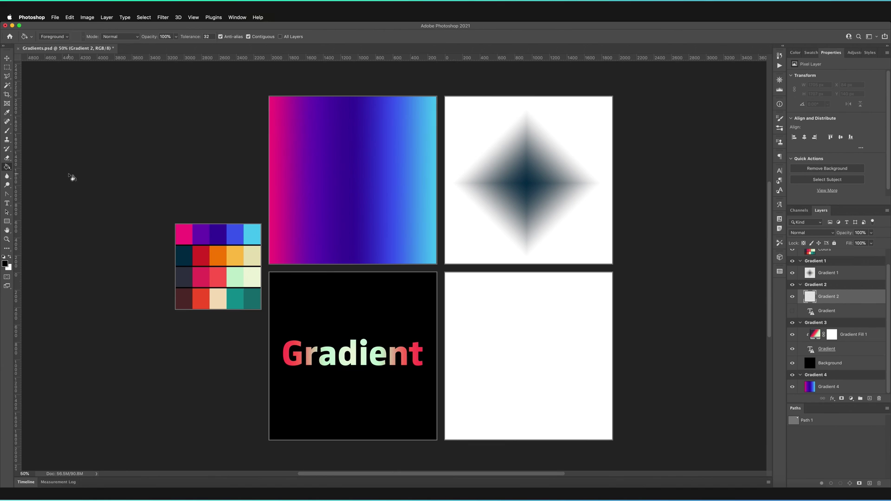
left_click(496, 317)
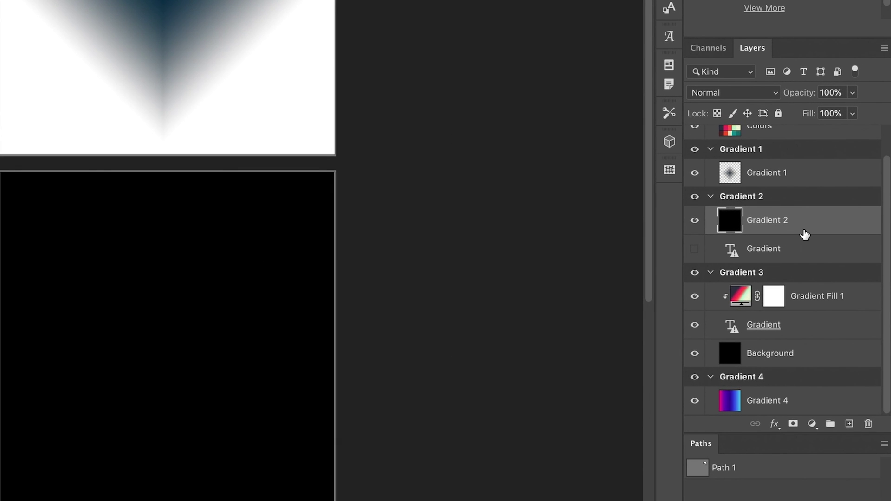
Step: Add a Gradient Overlay layer style to the Gradient 2 layer, keeping the artboard in view
double_click(808, 231)
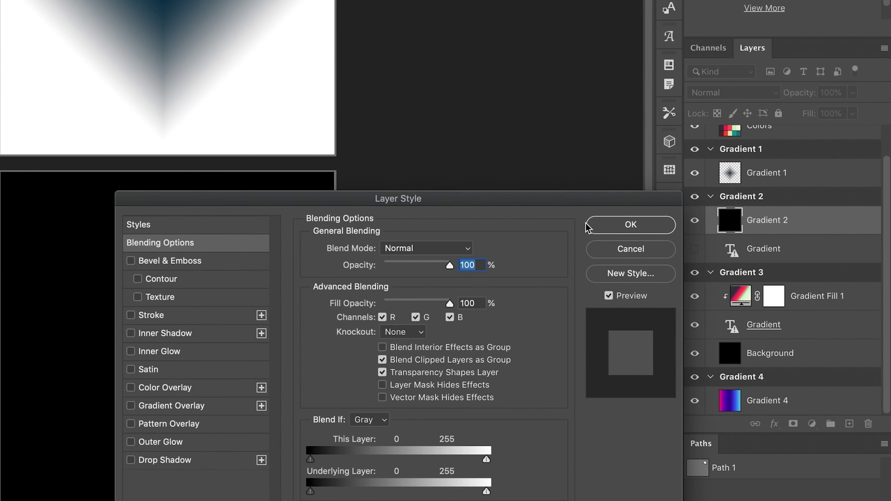
left_click_drag(527, 199, 132, 31)
left_click_drag(472, 88, 458, 55)
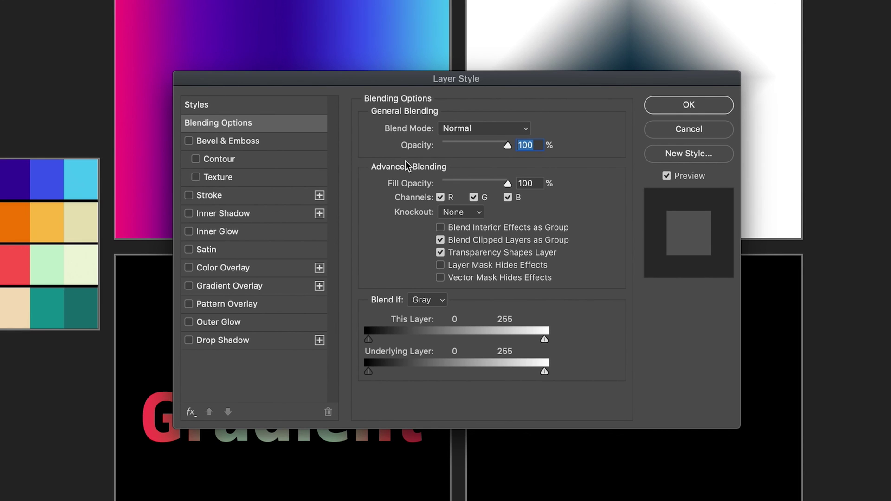
left_click(232, 287)
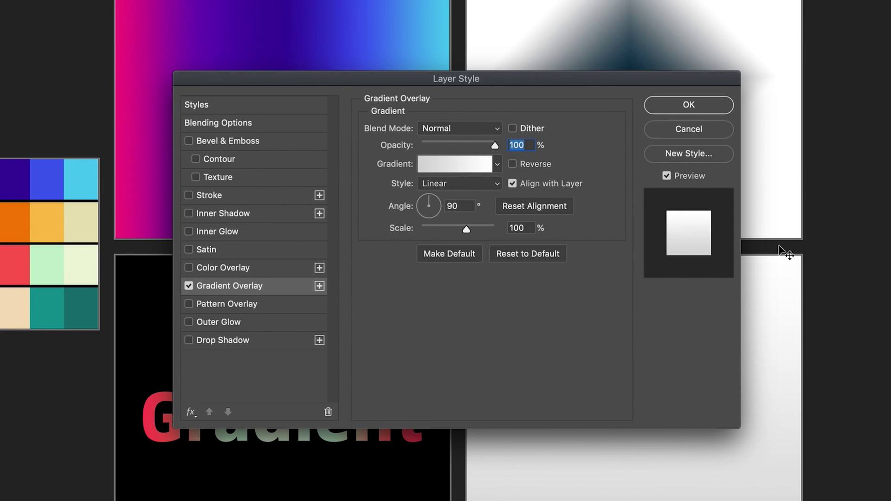
left_click_drag(554, 81, 535, 0)
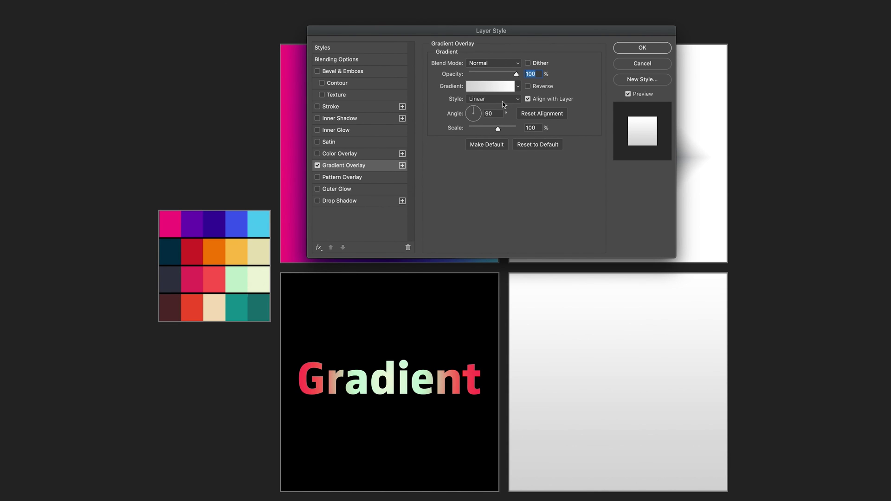
Step: Edit the overlay's gradient, colouring the starting stop with the palette's fourth-row dark maroon and adding a red stop at 20%
left_click(489, 88)
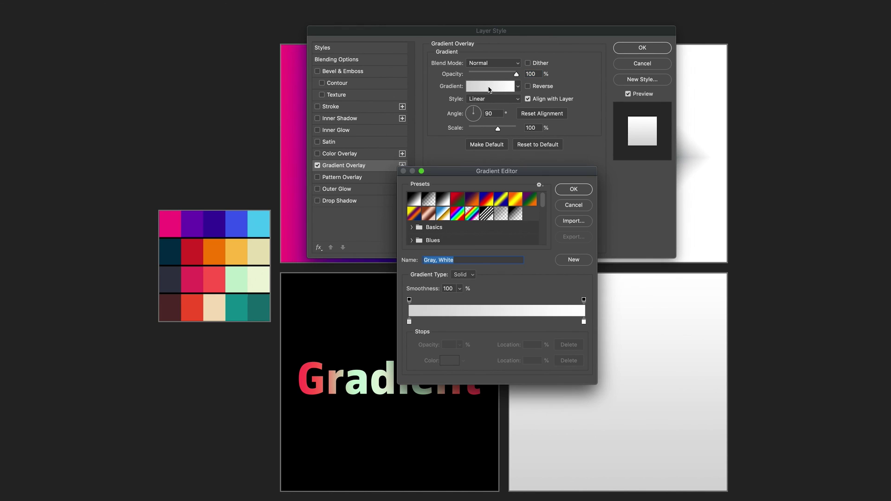
left_click(409, 321)
left_click(178, 310)
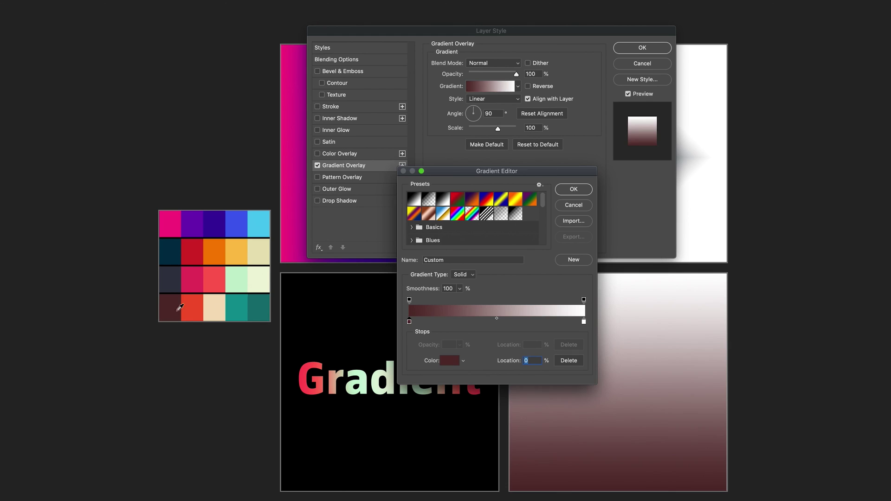
left_click(445, 324)
left_click(193, 307)
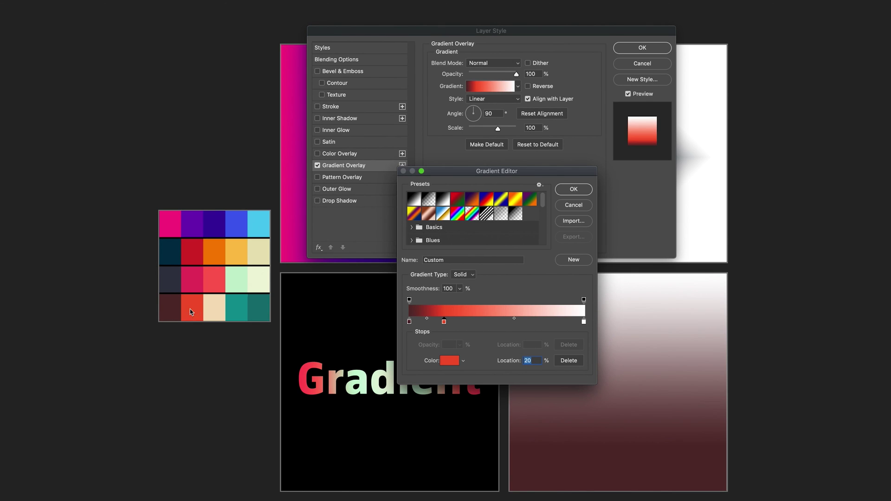
Step: Add cream and teal stops from the palette's fourth row, the teal at 70%, and colour the ending stop with the row's dark teal
left_click(477, 321)
left_click(217, 318)
left_click(530, 322)
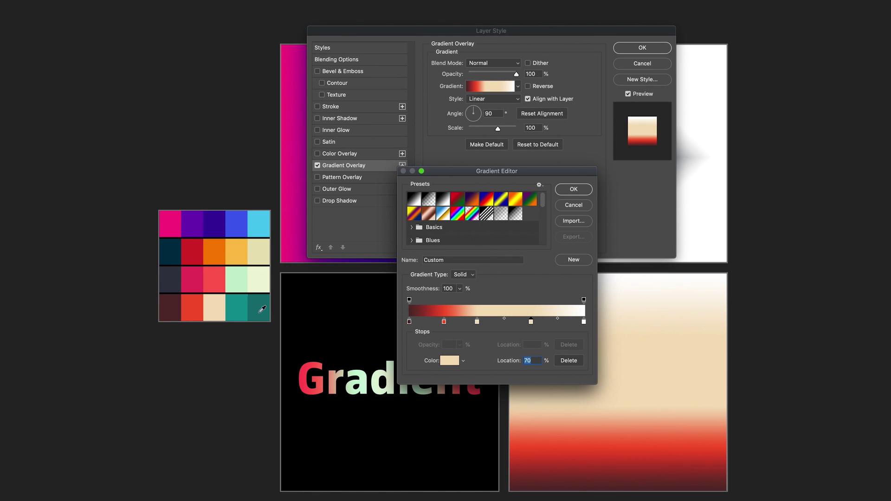
left_click(244, 309)
left_click(584, 322)
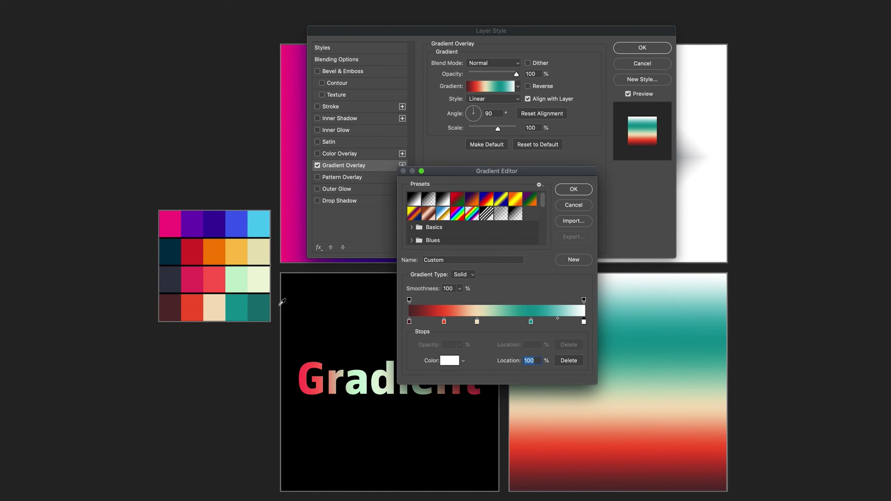
left_click(266, 304)
Step: Set the red, cream and teal stop locations to 25%, 50% and 75%, and accept the edited gradient
left_click(444, 322)
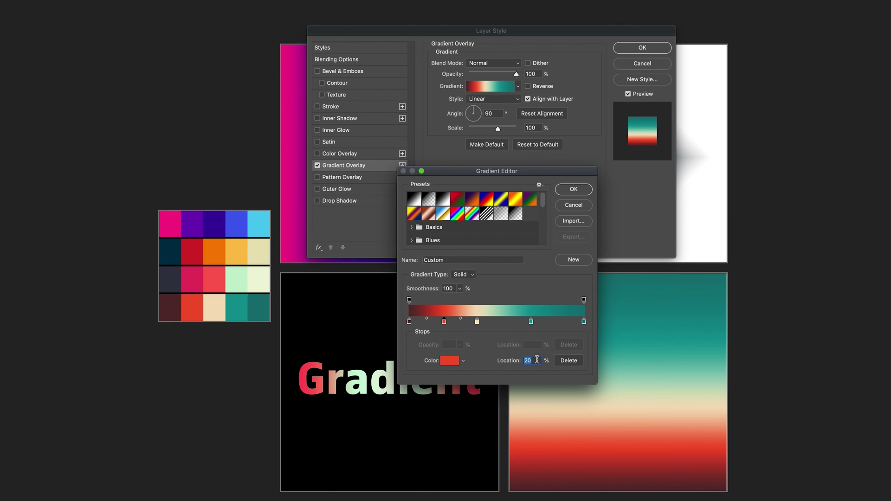
type("25")
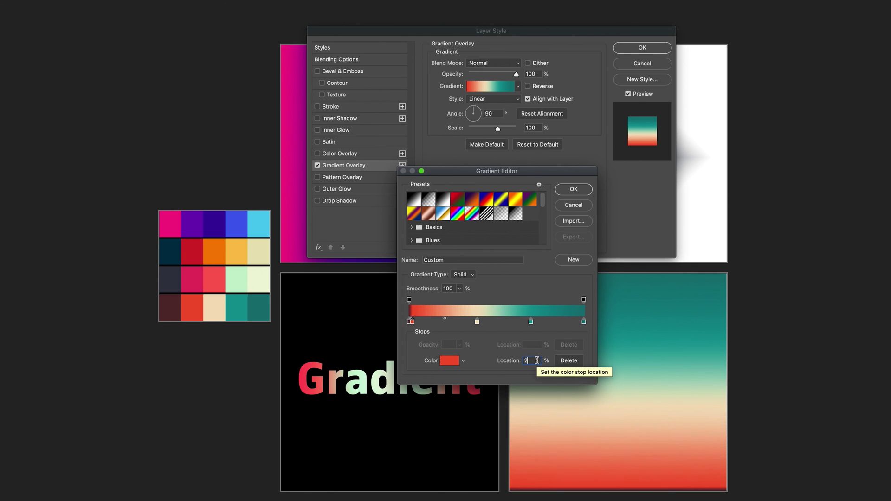
left_click(477, 321)
type("50")
left_click(530, 322)
type("75")
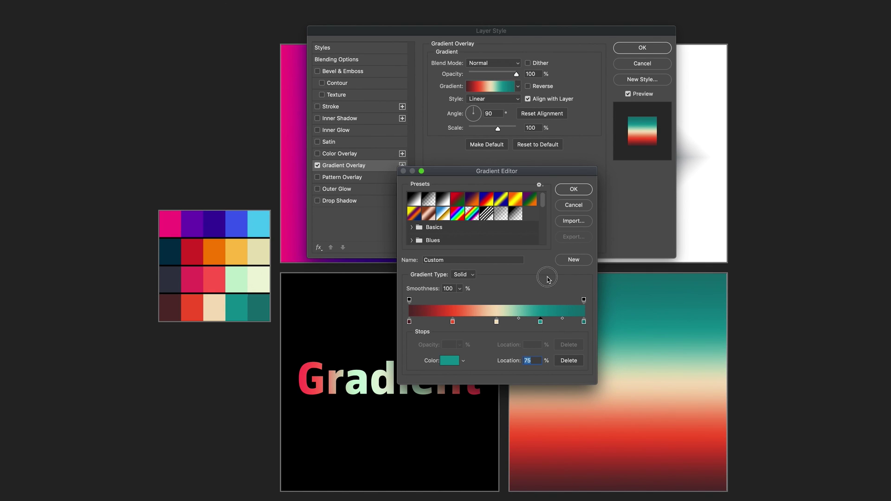
left_click(584, 299)
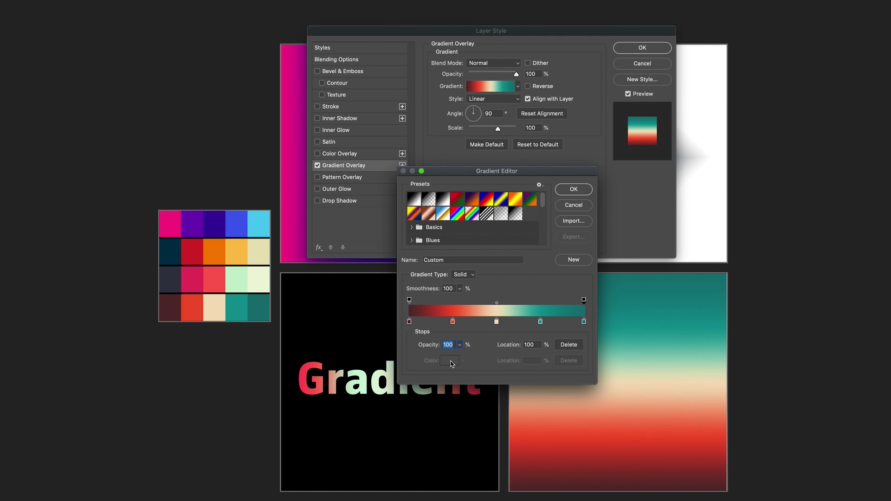
left_click(584, 192)
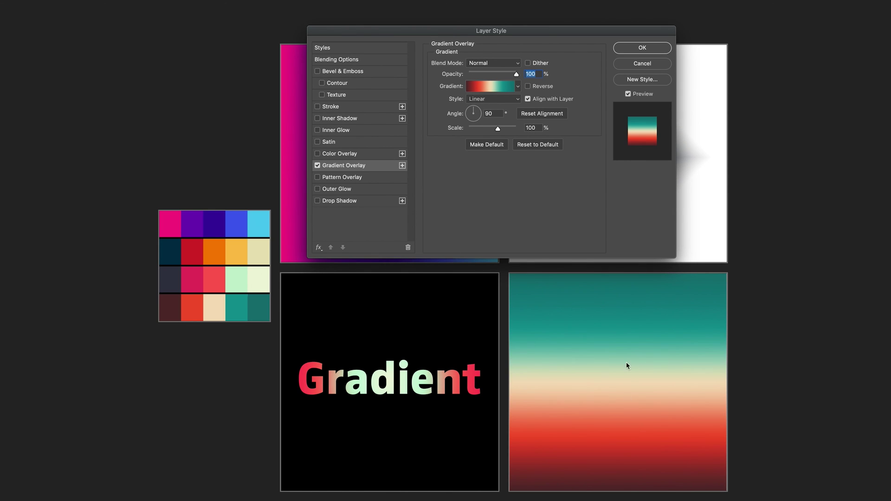
Step: Set the gradient overlay's angle to 130° and apply the layer style, leaving the effect shown on the Gradient 2 layer
left_click_drag(474, 114, 470, 109)
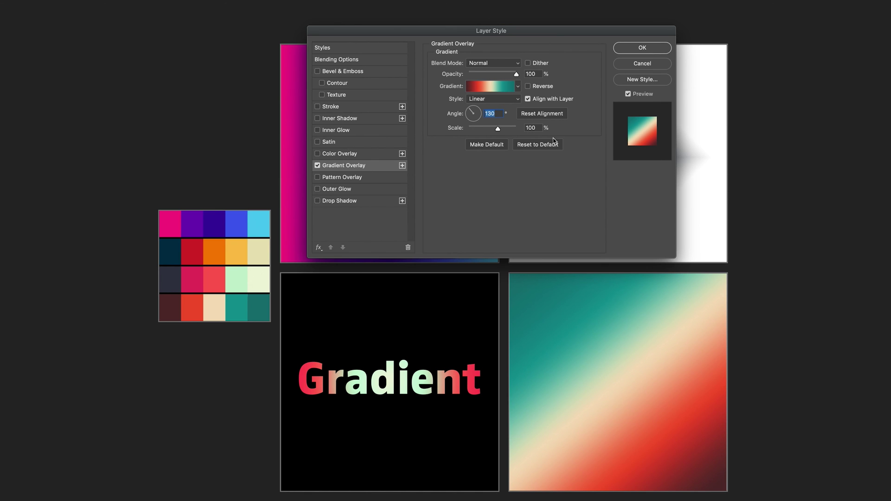
mouse_move(498, 125)
left_mouse_down()
mouse_move(468, 130)
mouse_move(499, 128)
left_mouse_up()
left_click(635, 47)
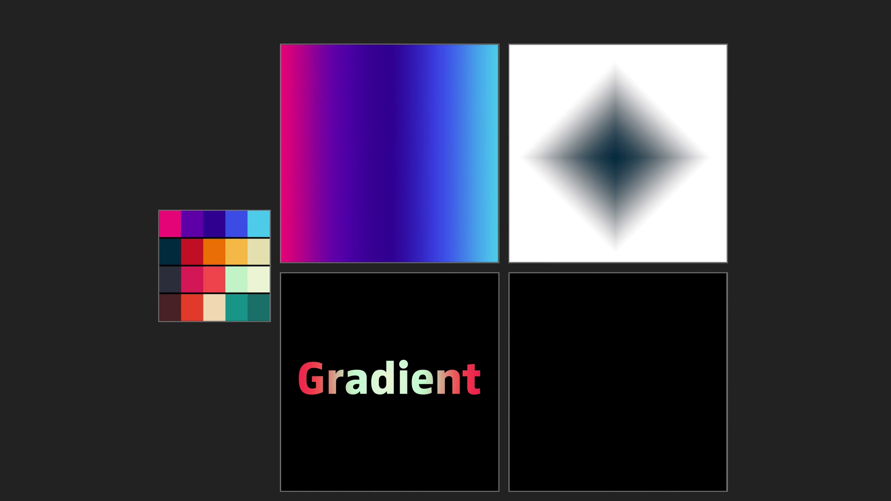
left_click(705, 372)
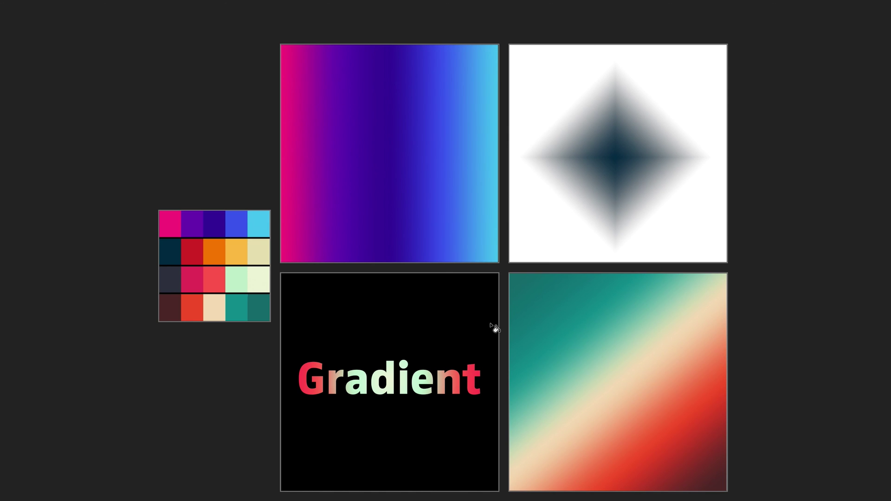